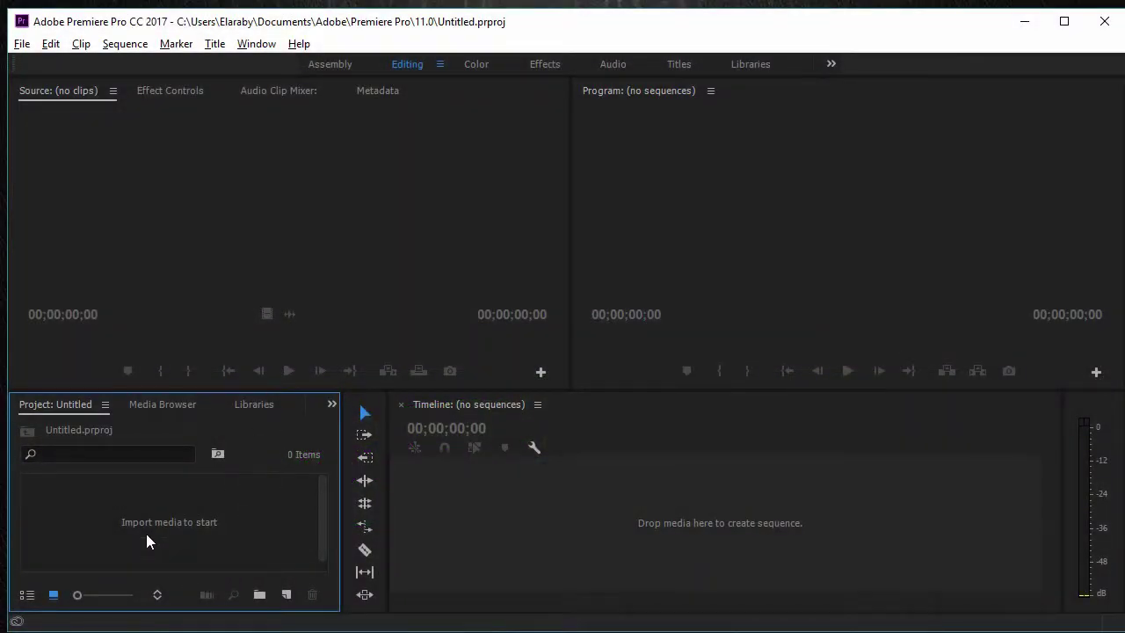
# Create a new 1280×720 title named Title 01 from the Project panel's New Item menu
pyautogui.rightClick(146, 533)
pyautogui.click(261, 448)
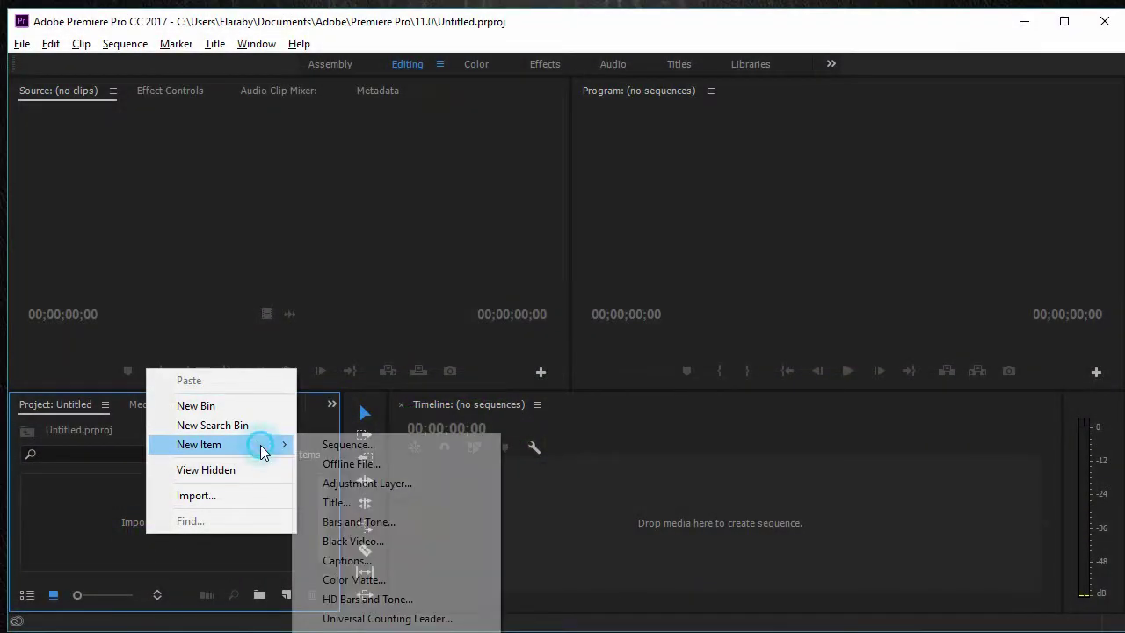
pyautogui.click(366, 502)
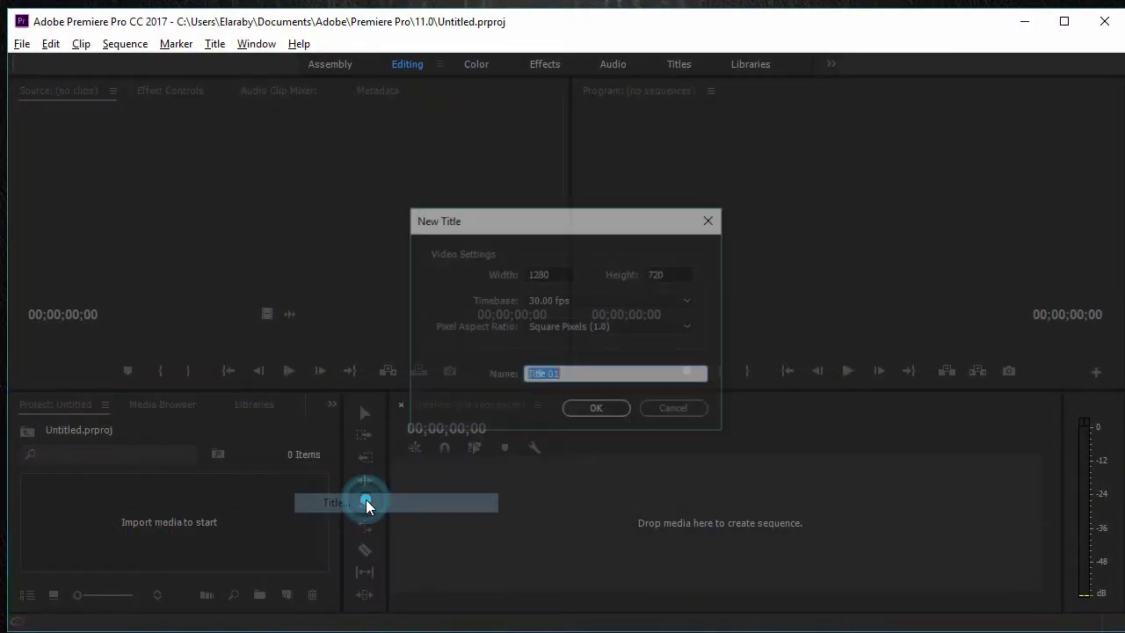
pyautogui.click(597, 409)
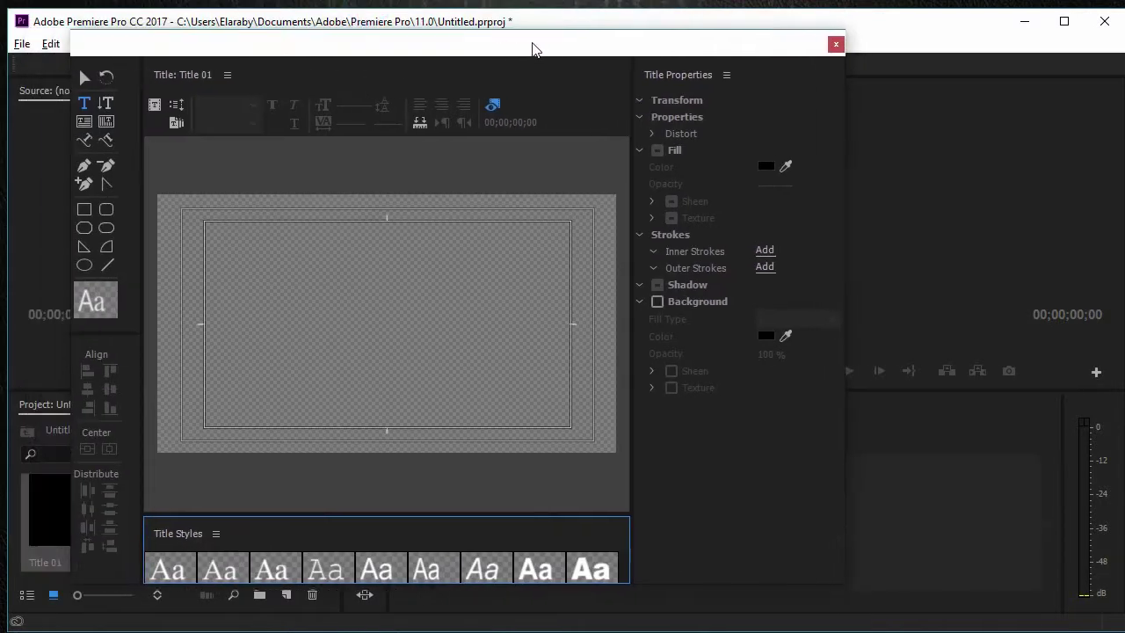
# Type the English line 'El net Araby' on the title canvas
pyautogui.moveTo(369, 11); pyautogui.dragTo(540, 48)
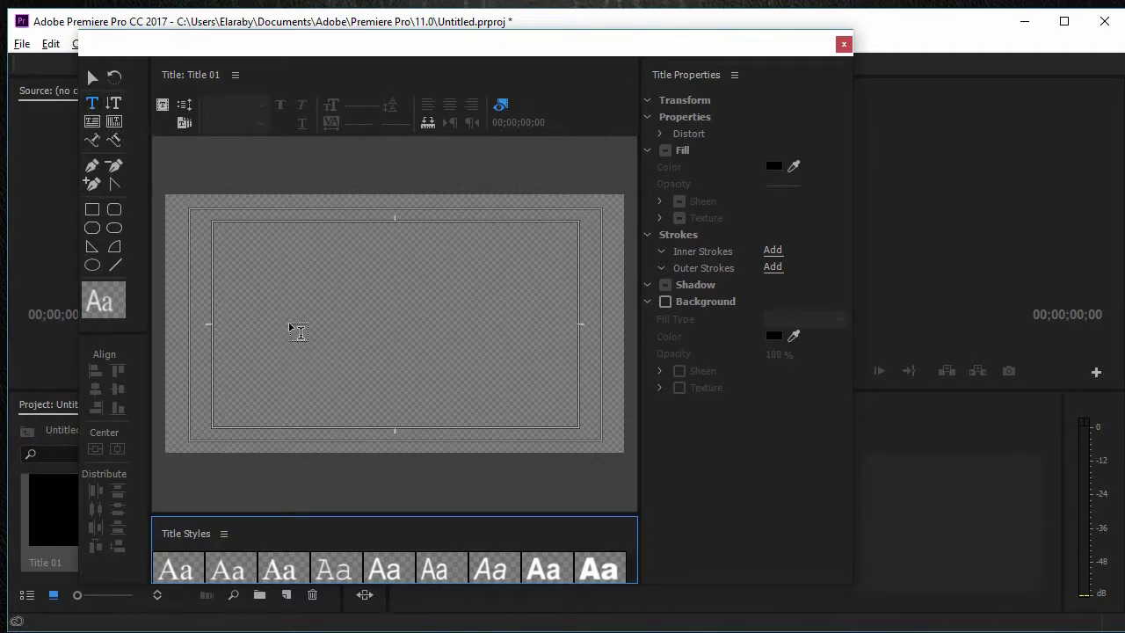
pyautogui.click(332, 318)
pyautogui.write('E')
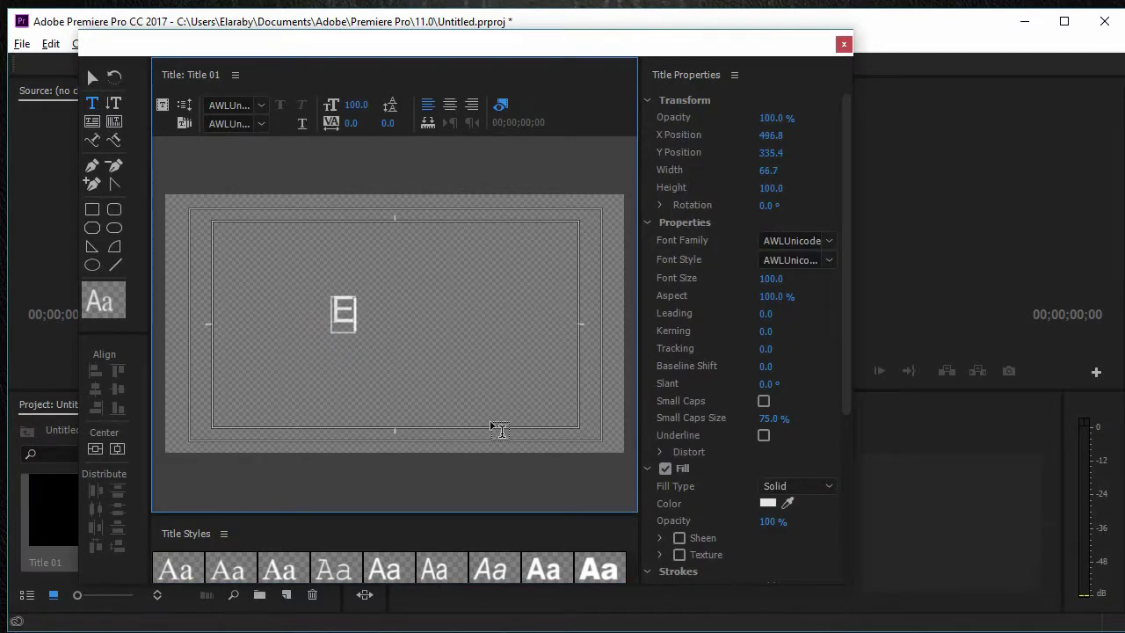
pyautogui.write('I net')
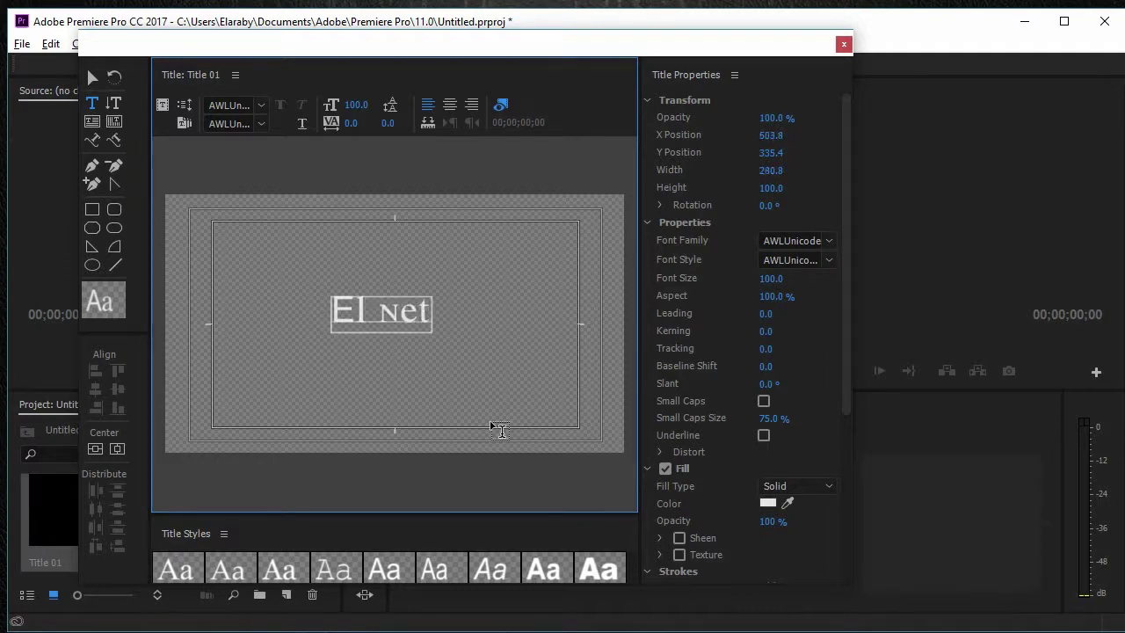
pyautogui.write(' Araby')
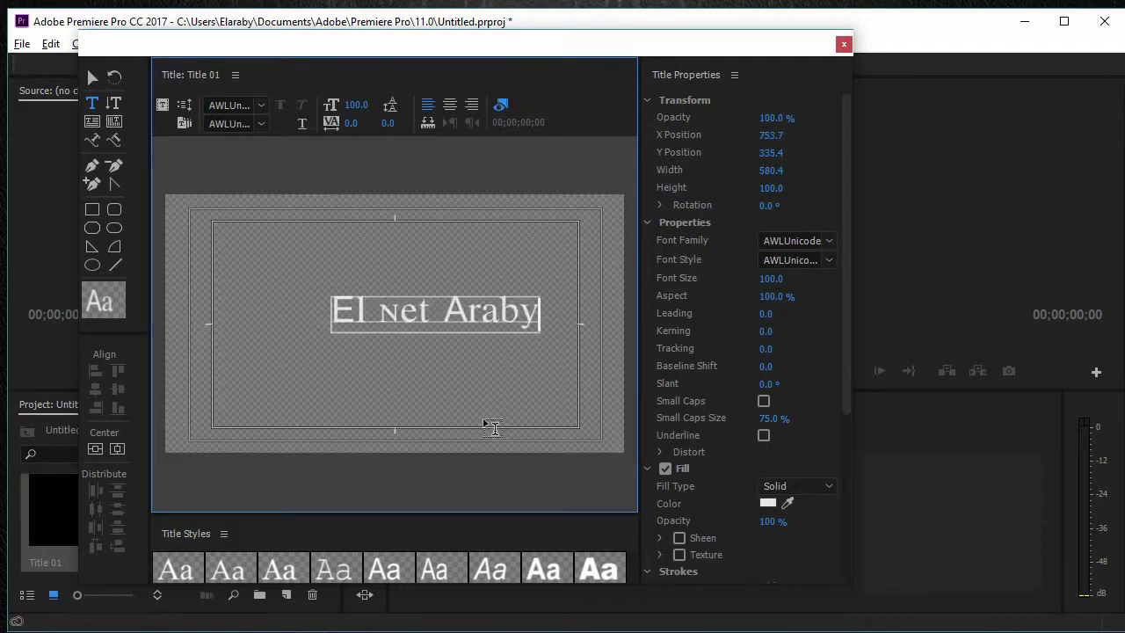
pyautogui.click(383, 370)
# Move the 'El net Araby' text up near the top of the frame
pyautogui.click(90, 75)
pyautogui.click(439, 358)
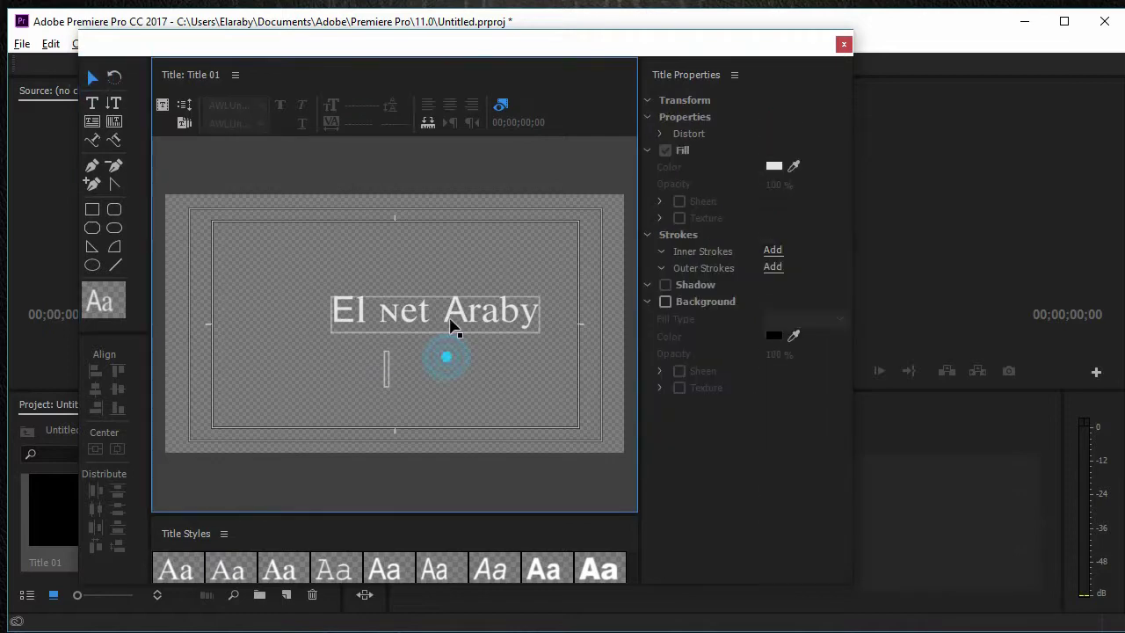
pyautogui.moveTo(446, 307); pyautogui.dragTo(360, 241)
pyautogui.moveTo(419, 262); pyautogui.dragTo(470, 278)
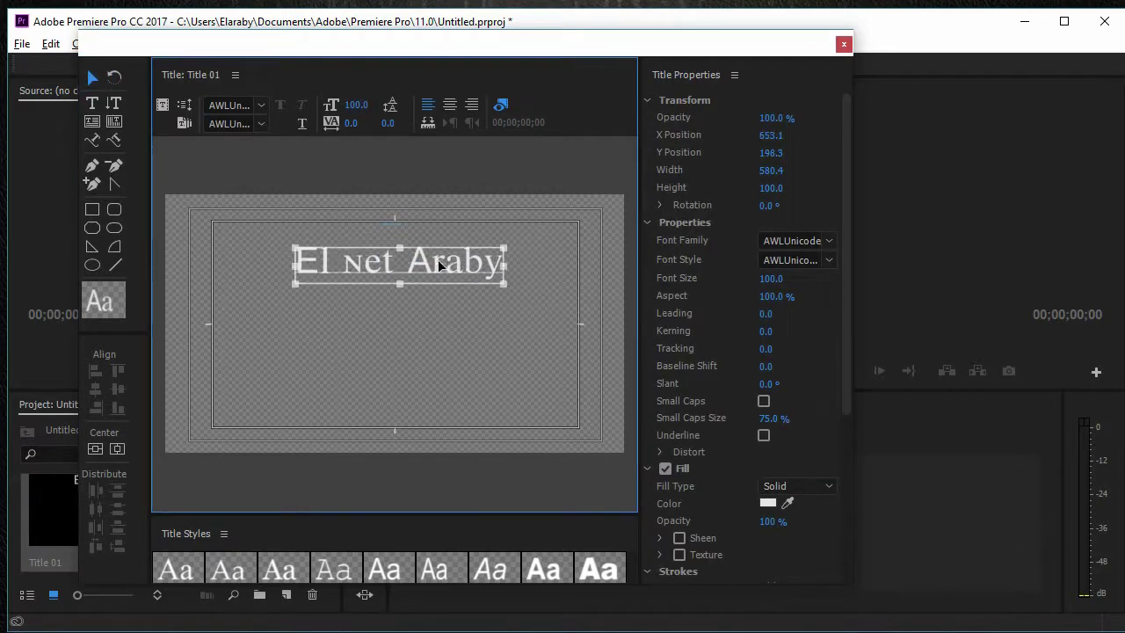
pyautogui.click(379, 297)
pyautogui.click(90, 105)
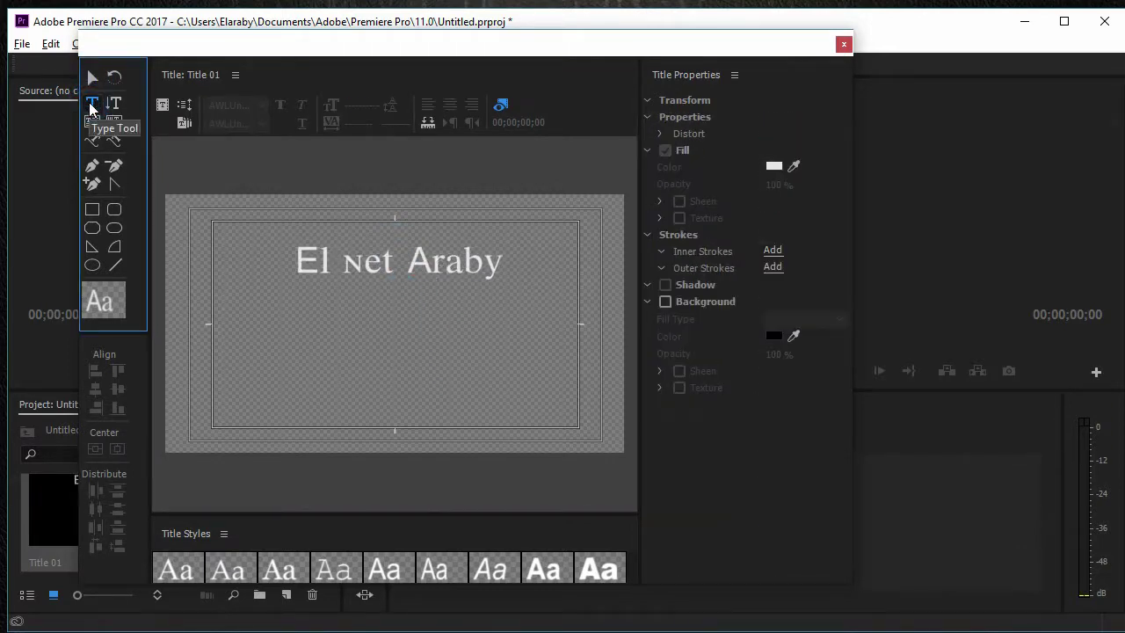
# Type the Arabic line 'النت عربي' and drag it just below 'El net Araby'
pyautogui.click(422, 376)
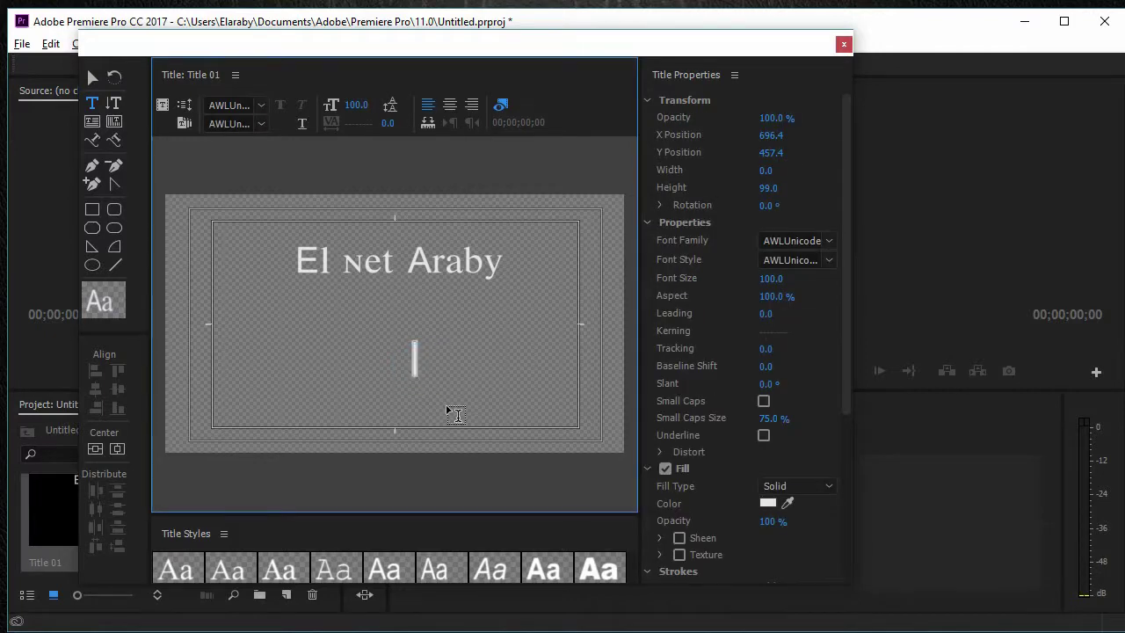
pyautogui.write('النت عر')
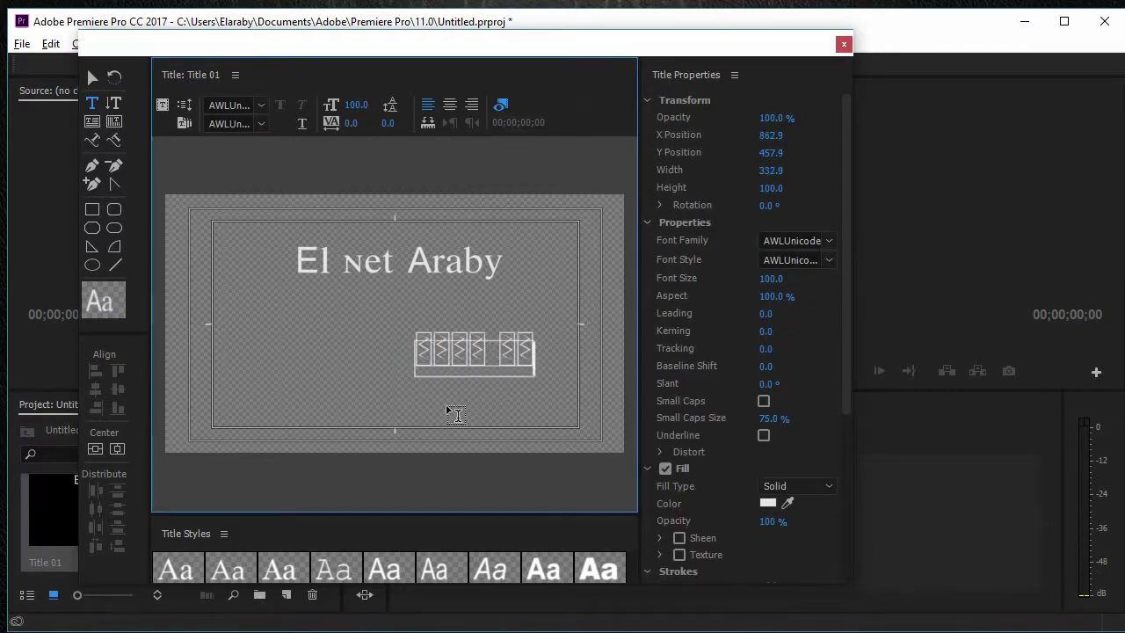
pyautogui.write('بي')
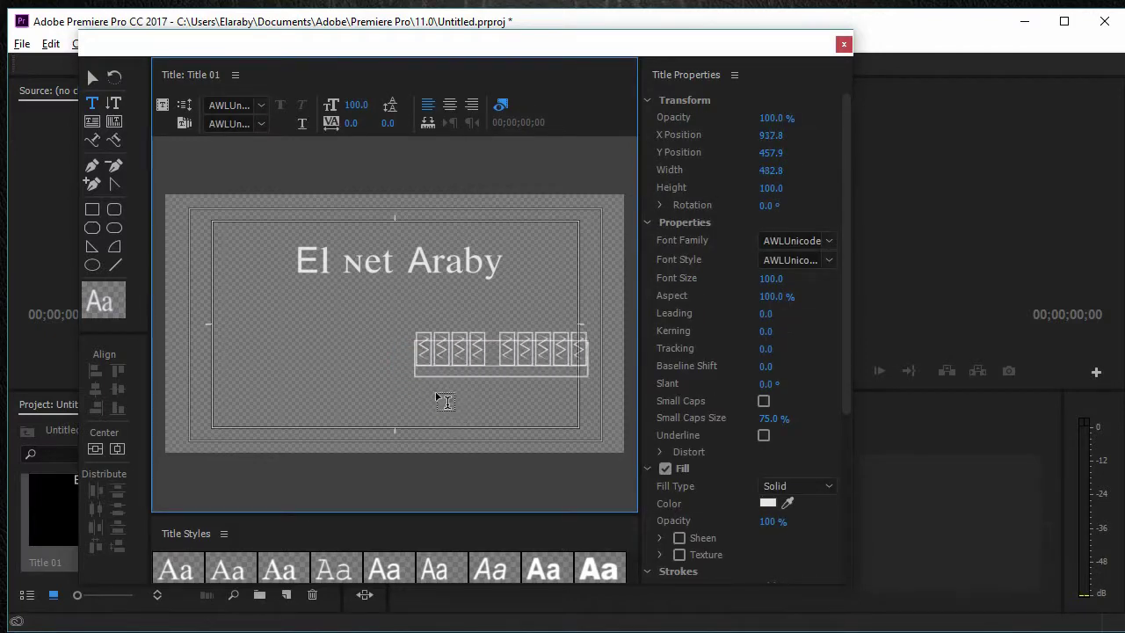
pyautogui.click(93, 78)
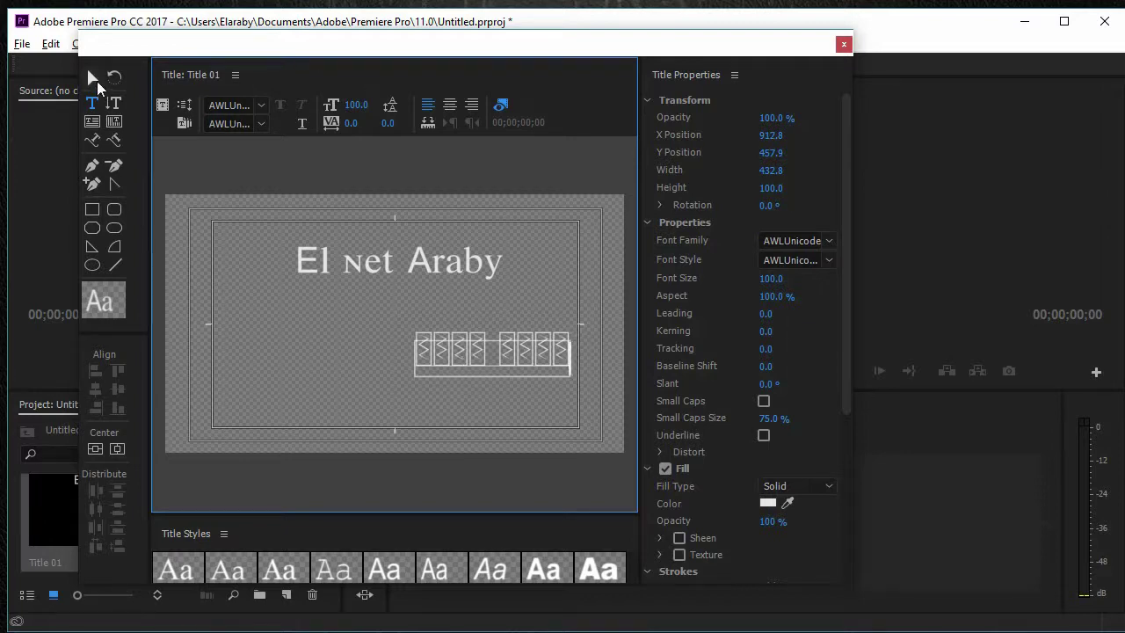
pyautogui.moveTo(417, 374); pyautogui.dragTo(357, 316)
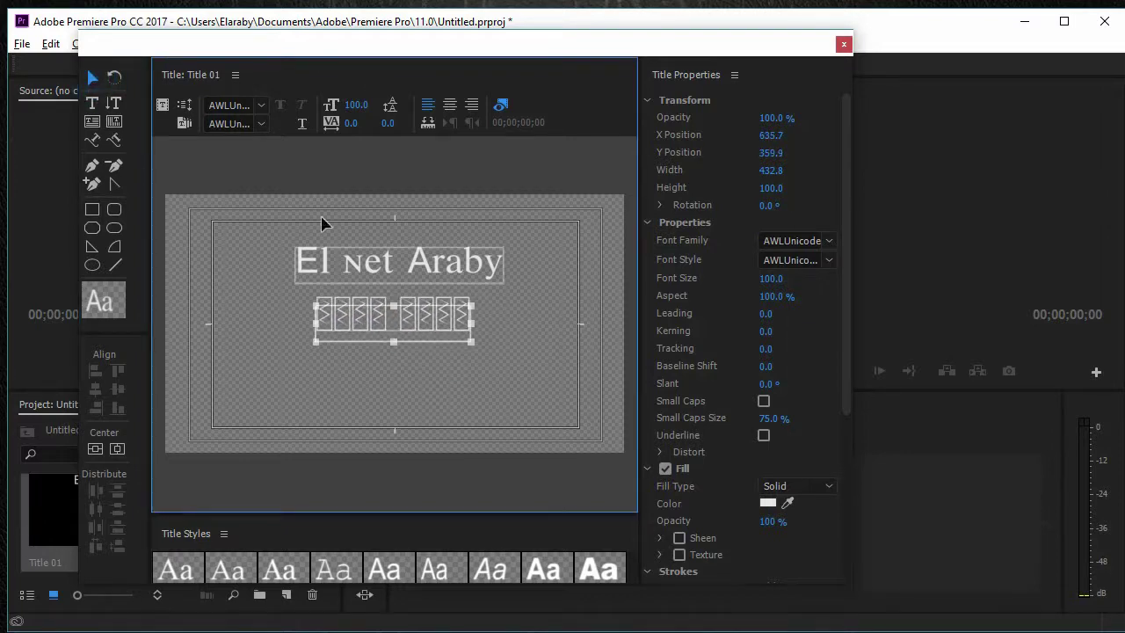
# Apply an Arabic font to the Arabic line and centre it under the English title
pyautogui.click(261, 105)
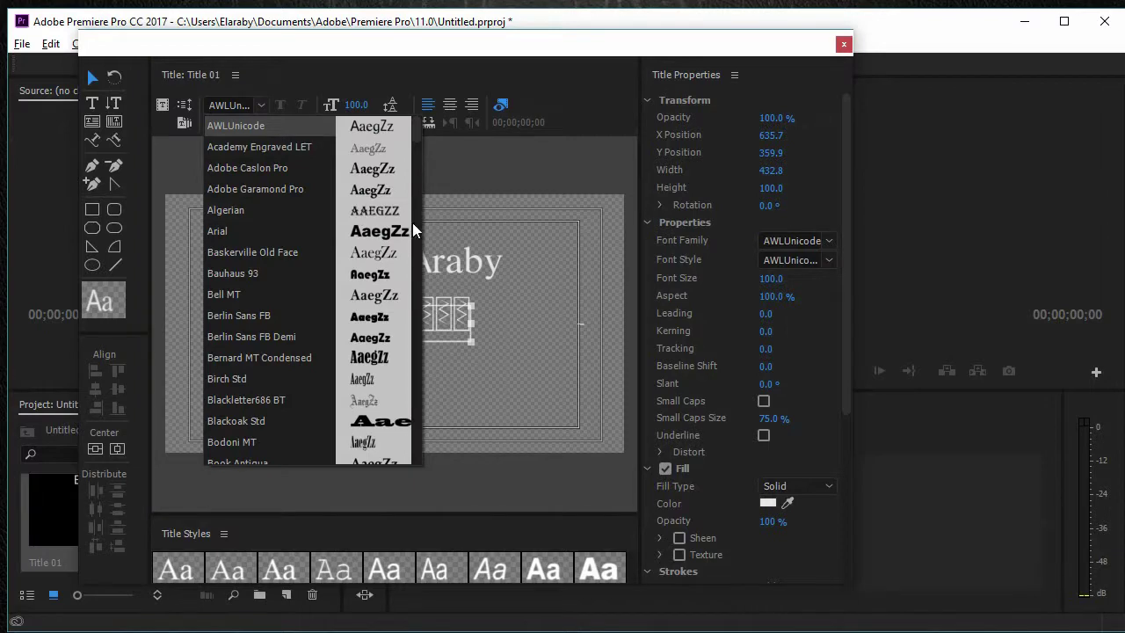
pyautogui.moveTo(420, 127); pyautogui.dragTo(423, 436)
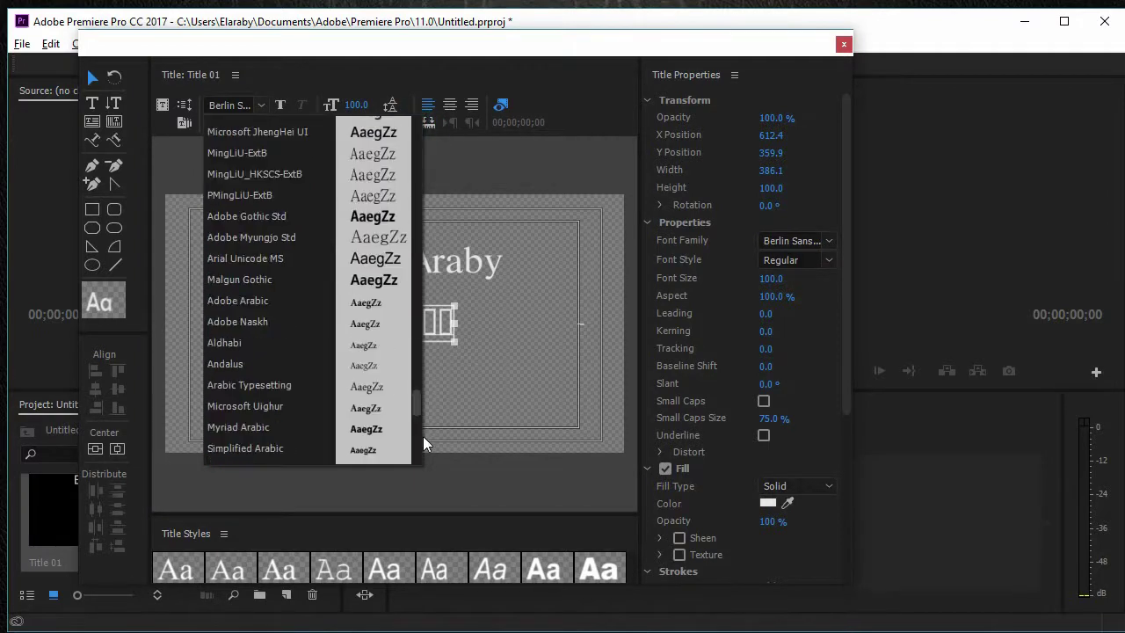
pyautogui.click(251, 249)
pyautogui.click(389, 364)
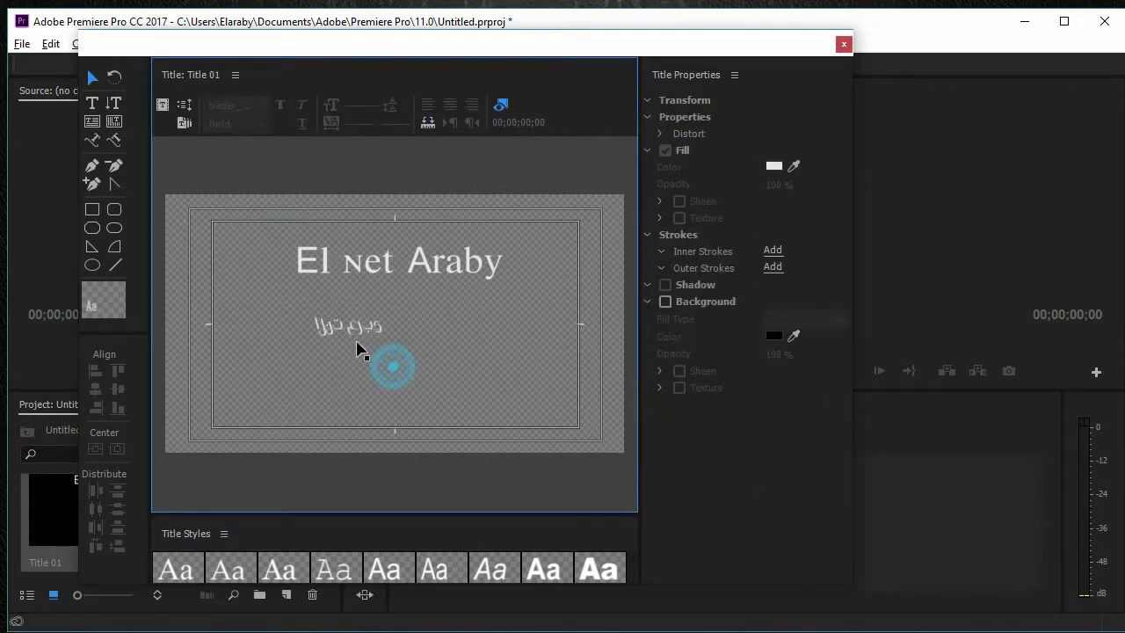
pyautogui.click(364, 327)
pyautogui.moveTo(350, 326); pyautogui.dragTo(384, 326)
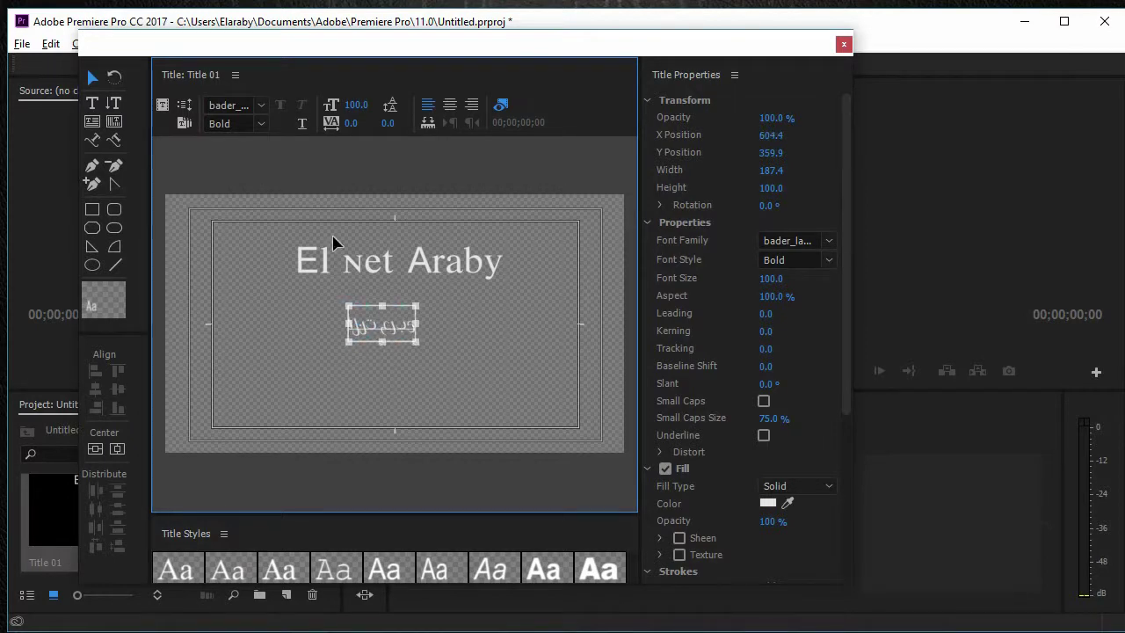
# Switch the Arabic line to the bader_al yadawi font and close the title editor
pyautogui.click(261, 105)
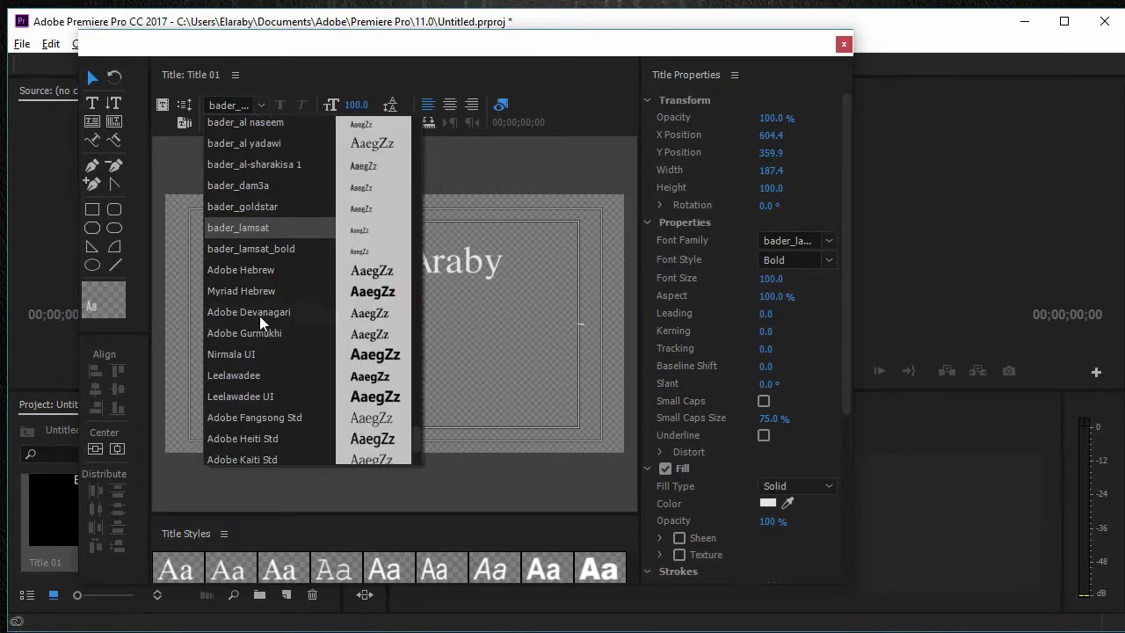
pyautogui.click(252, 193)
pyautogui.click(261, 106)
pyautogui.click(246, 143)
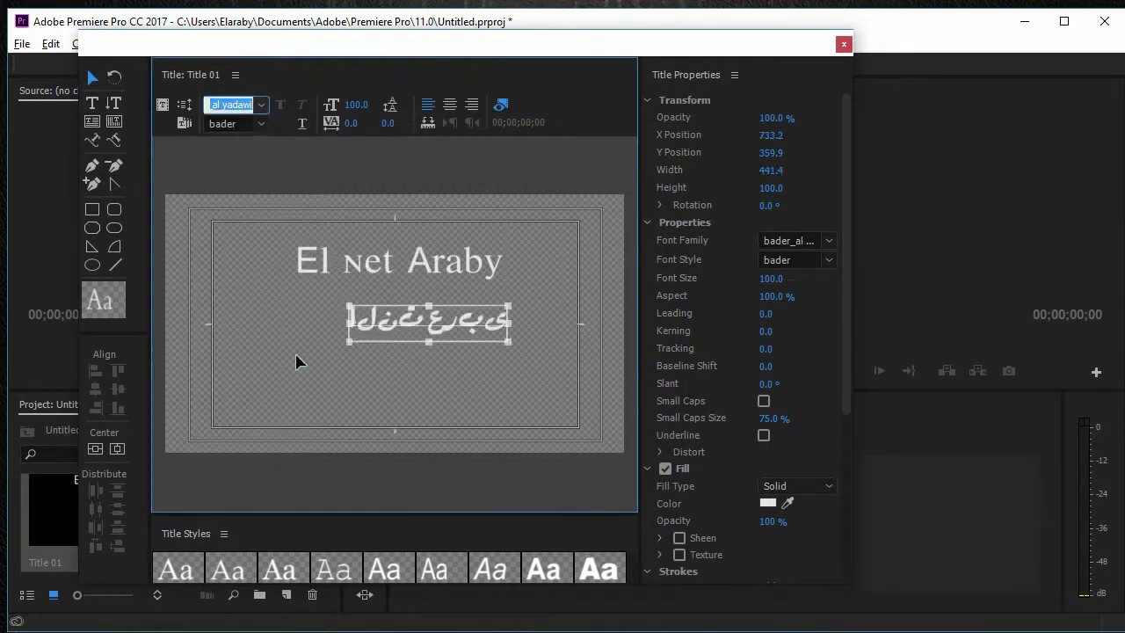
pyautogui.click(407, 367)
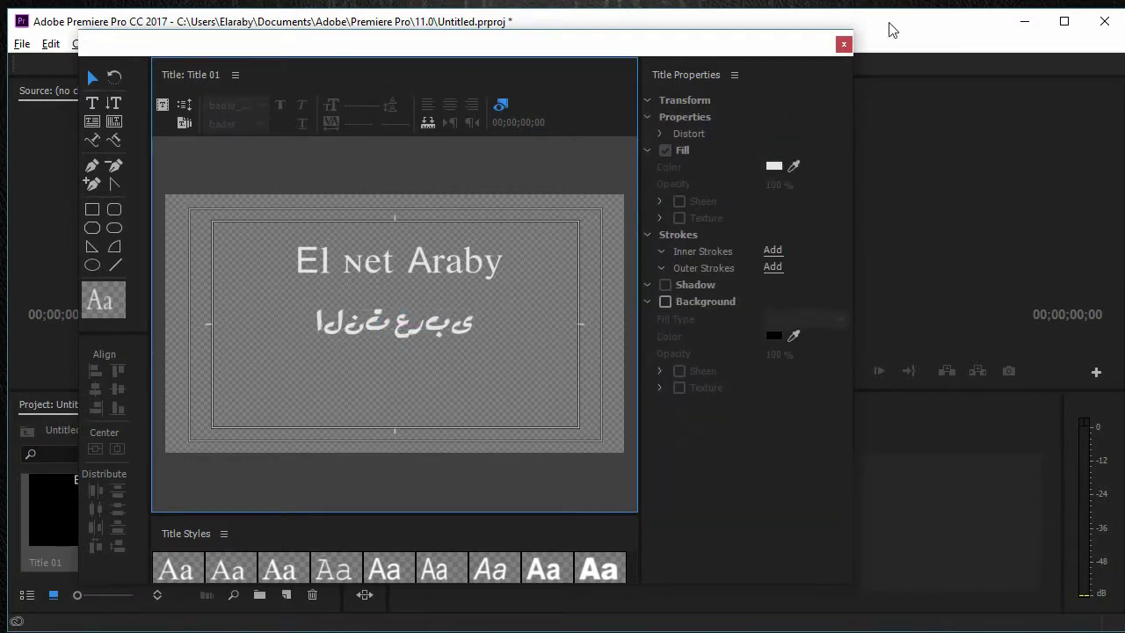
pyautogui.click(844, 45)
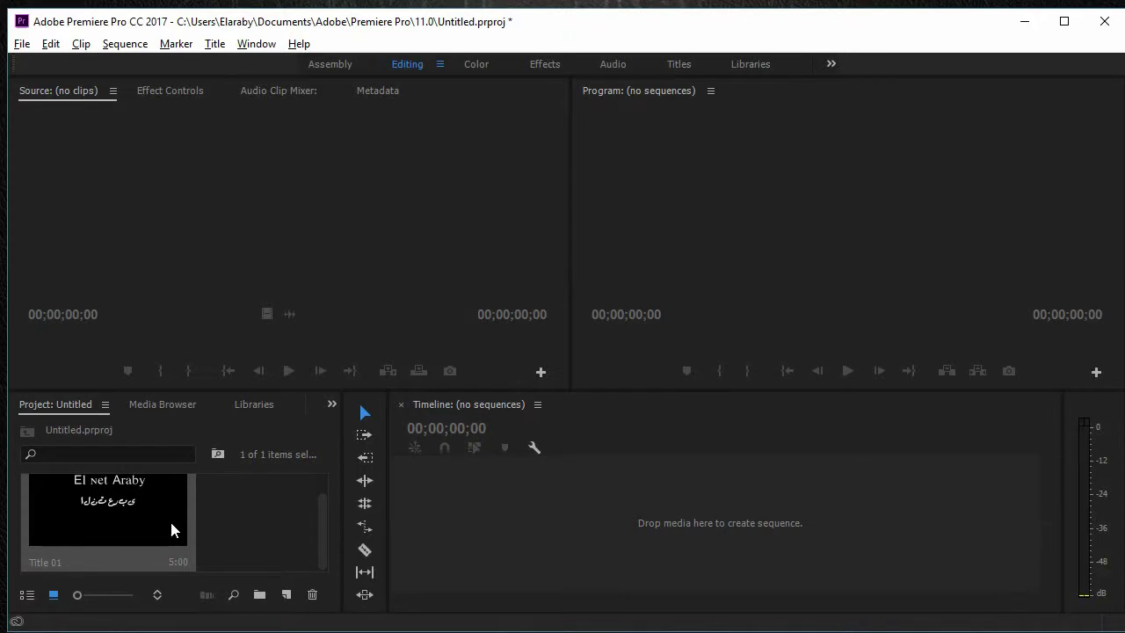
# In Titler preferences, choose the South Asian and Middle Eastern text engine
pyautogui.click(50, 44)
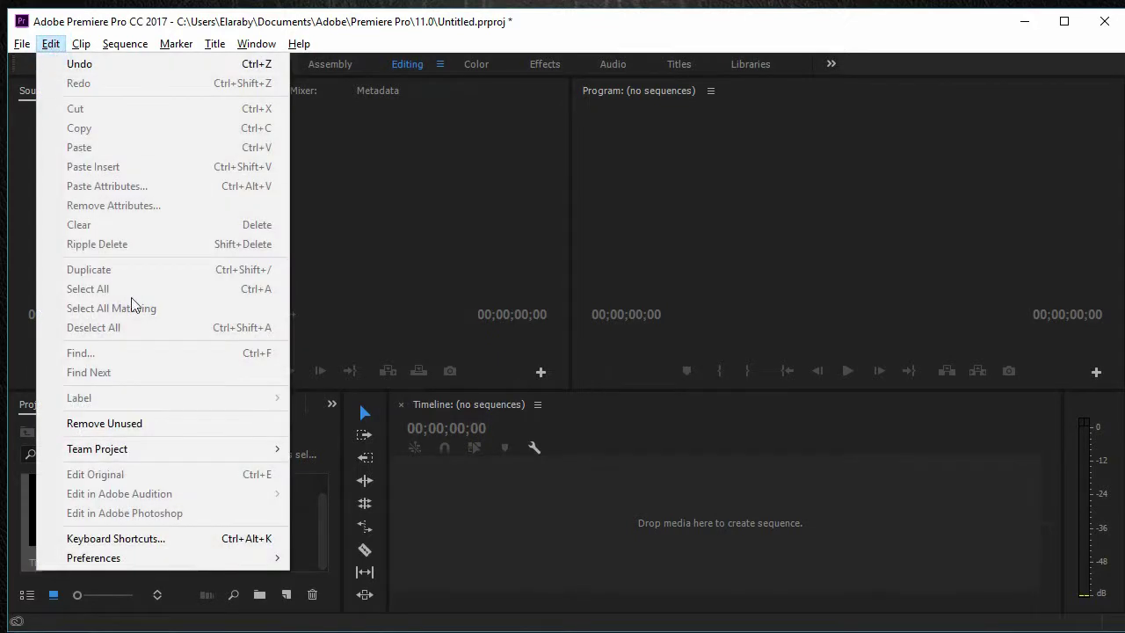
pyautogui.click(208, 558)
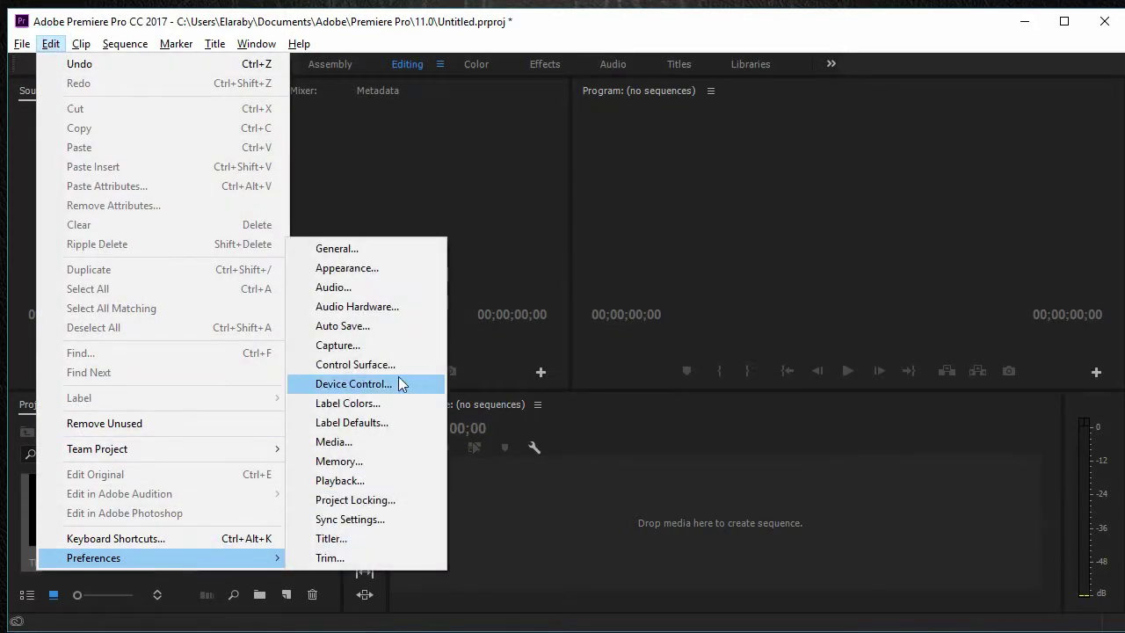
pyautogui.click(331, 540)
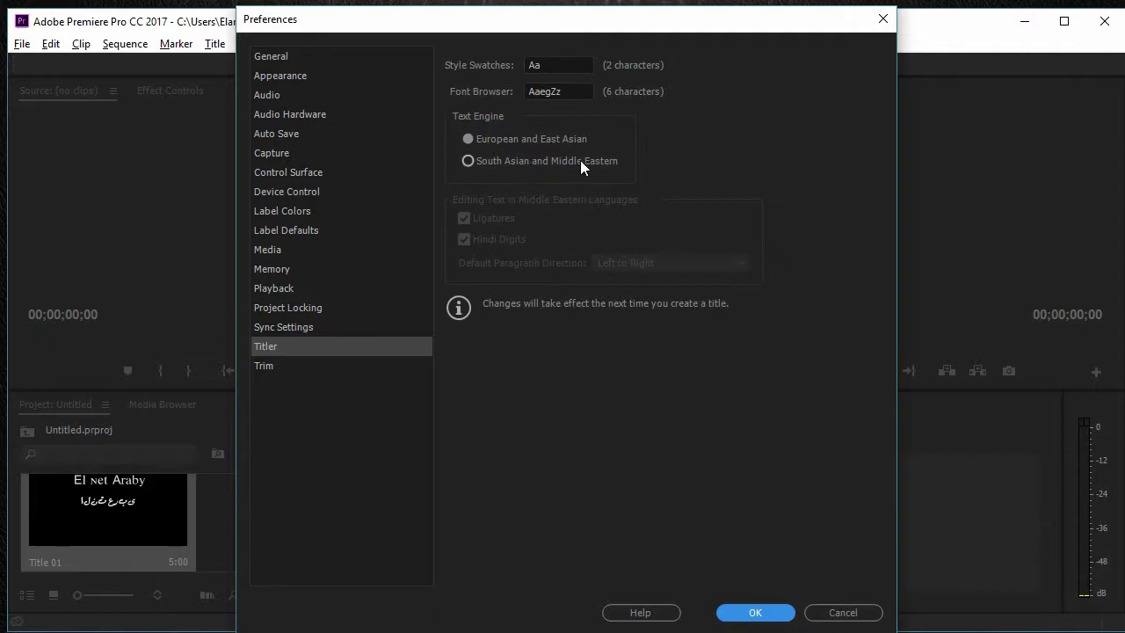
pyautogui.click(517, 167)
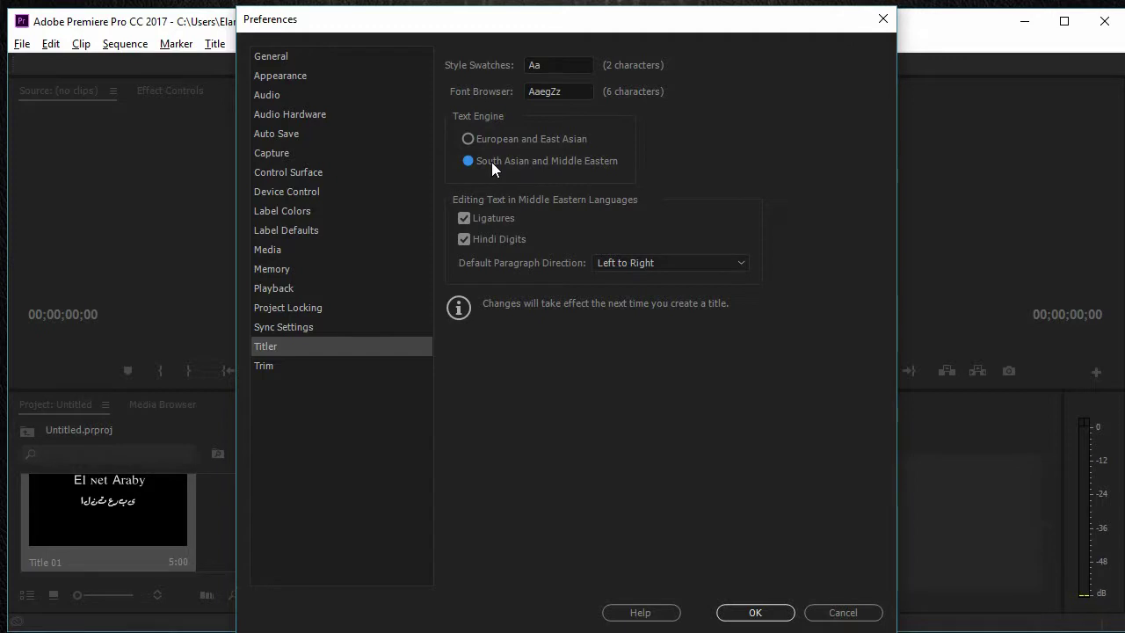
pyautogui.click(743, 612)
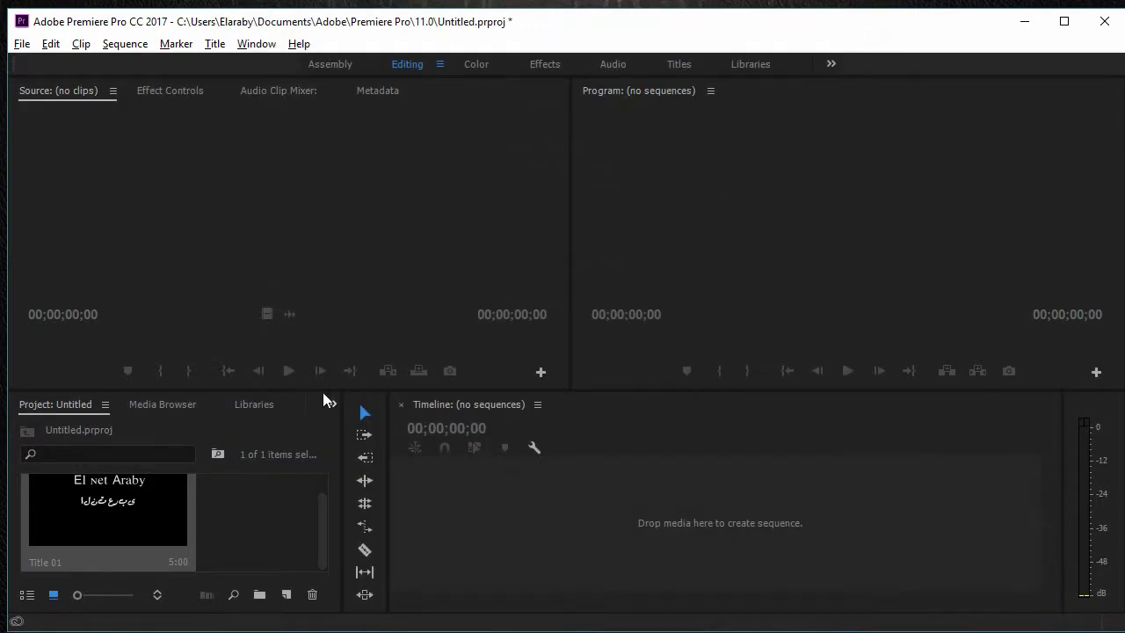
# Show the Project panel as a list and create a new title, Title 02
pyautogui.moveTo(322, 392); pyautogui.dragTo(322, 338)
pyautogui.rightClick(250, 500)
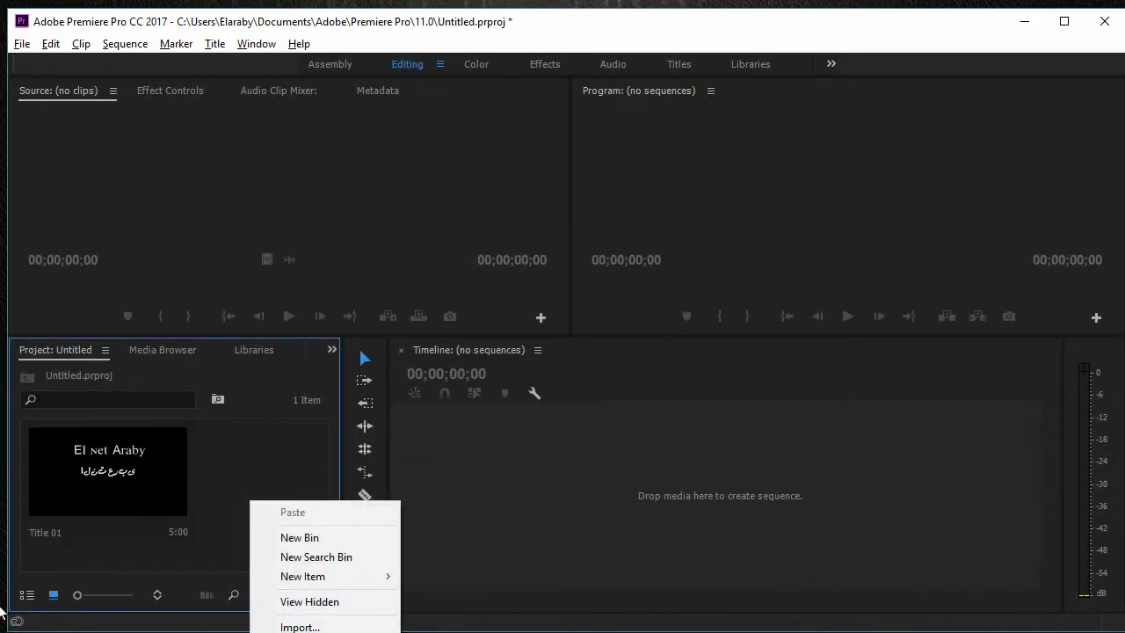
pyautogui.click(26, 595)
pyautogui.rightClick(186, 484)
pyautogui.moveTo(295, 567)
pyautogui.click(377, 424)
pyautogui.click(595, 409)
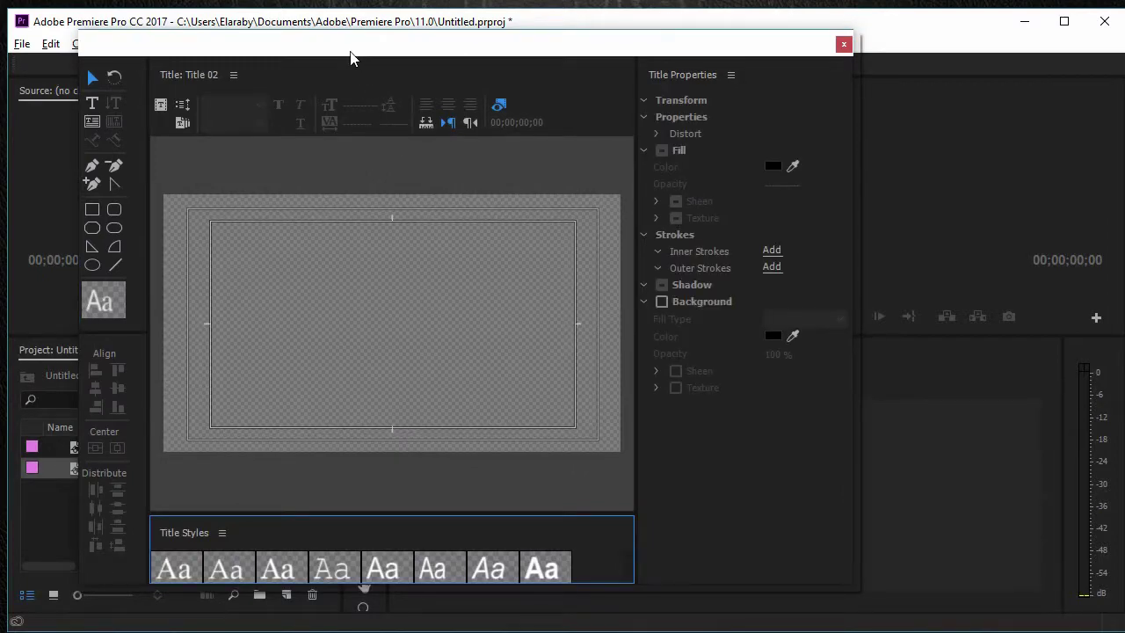
# Start a text box on the Title 02 canvas, which triggers the crash
pyautogui.moveTo(349, 58); pyautogui.dragTo(418, 60)
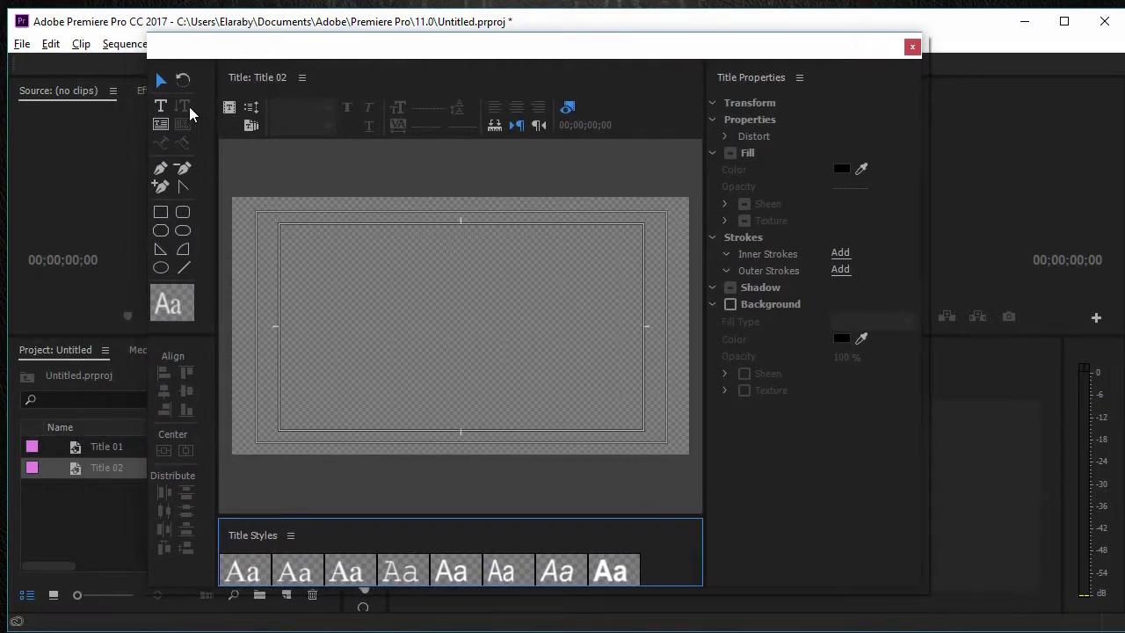
pyautogui.click(160, 105)
pyautogui.click(474, 331)
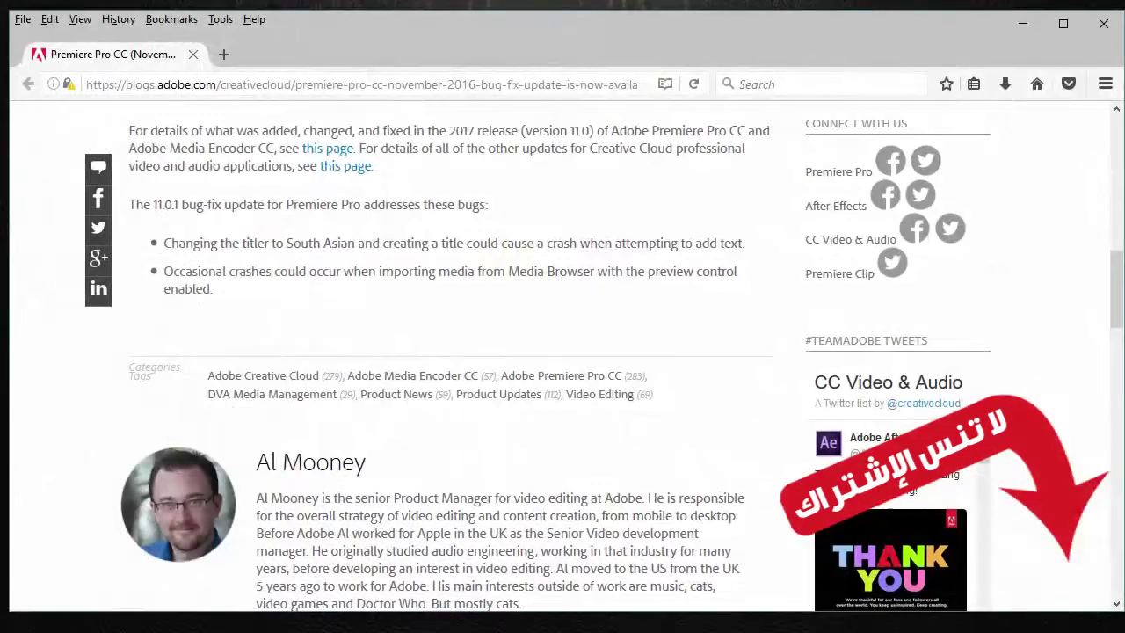
# Read Adobe's 11.0.1 bug-fix post about the South Asian titler crash, then minimize Firefox
pyautogui.scroll(5, 515, 376)
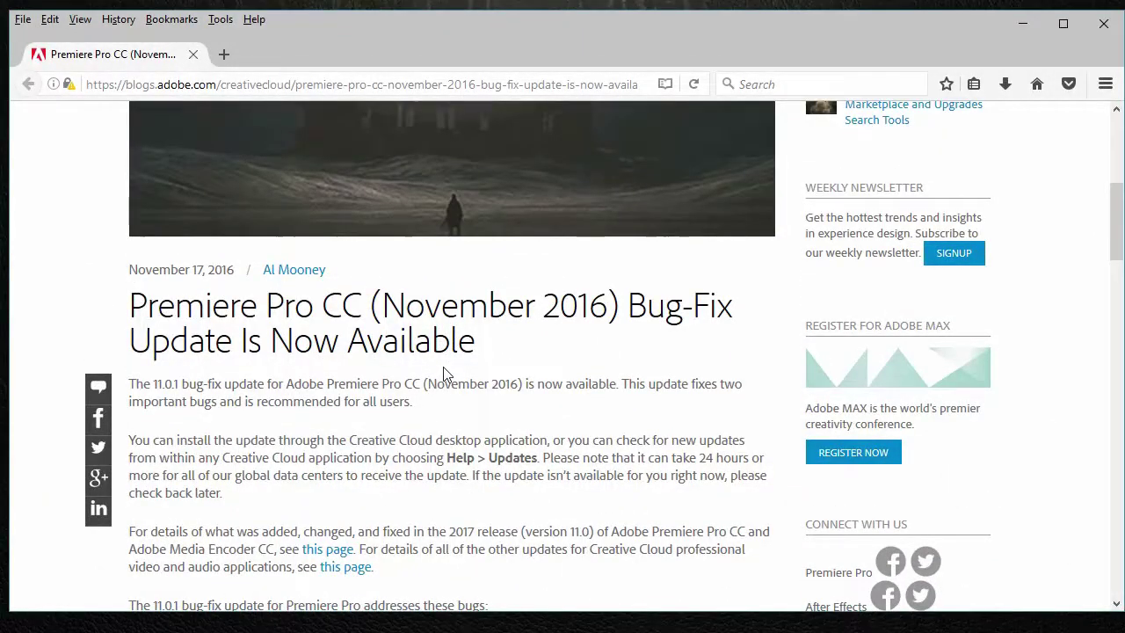
pyautogui.scroll(-2, 303, 441)
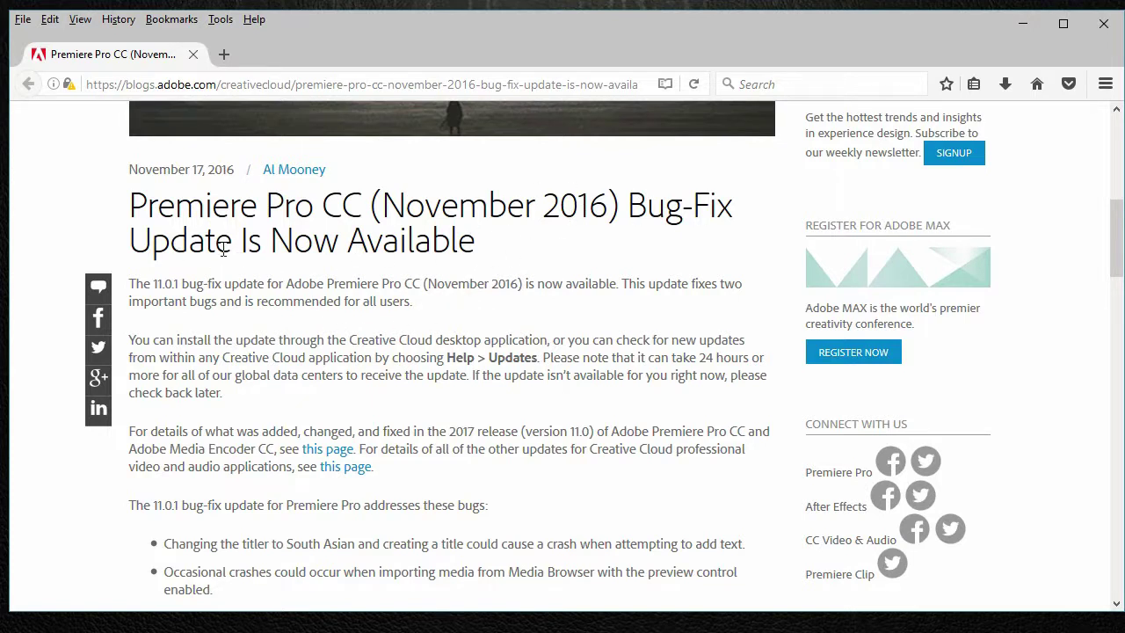
pyautogui.scroll(-3, 304, 314)
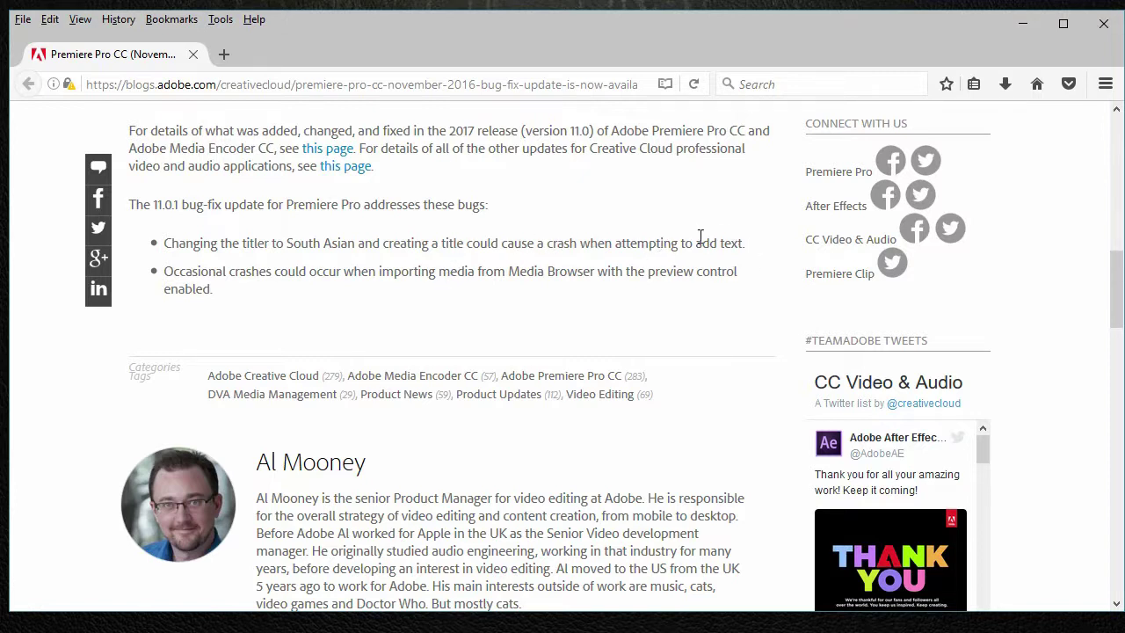
pyautogui.click(1021, 32)
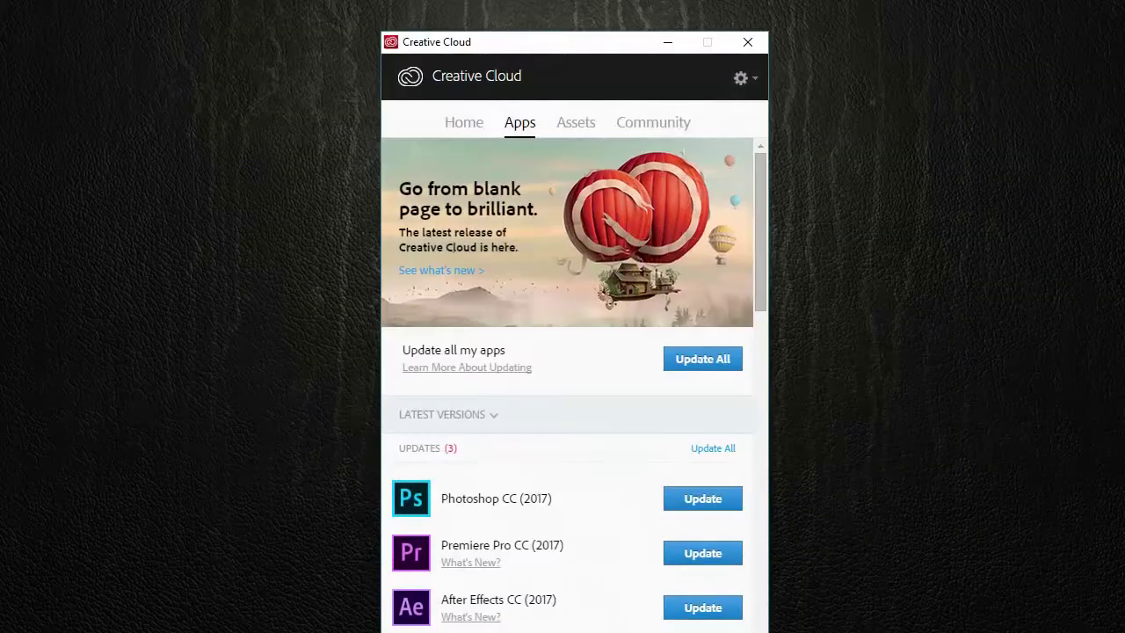
# Update Premiere Pro CC (2017) in Creative Cloud, launch it, then minimize Creative Cloud
pyautogui.click(559, 42)
pyautogui.moveTo(560, 42); pyautogui.dragTo(496, 13)
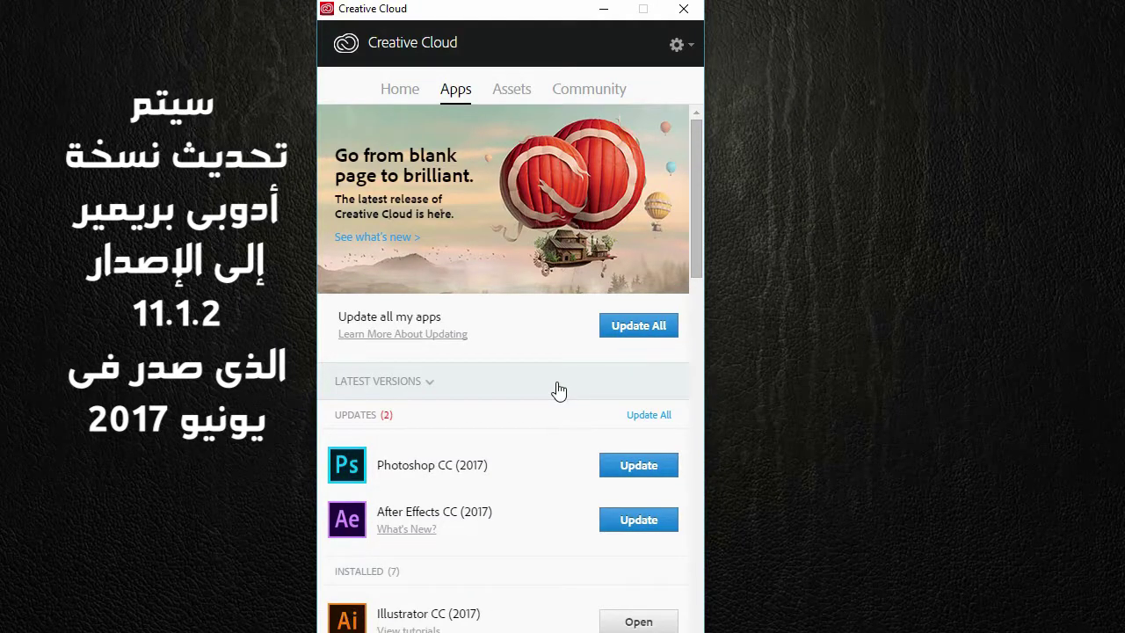
pyautogui.scroll(-2, 559, 390)
pyautogui.scroll(-2, 558, 390)
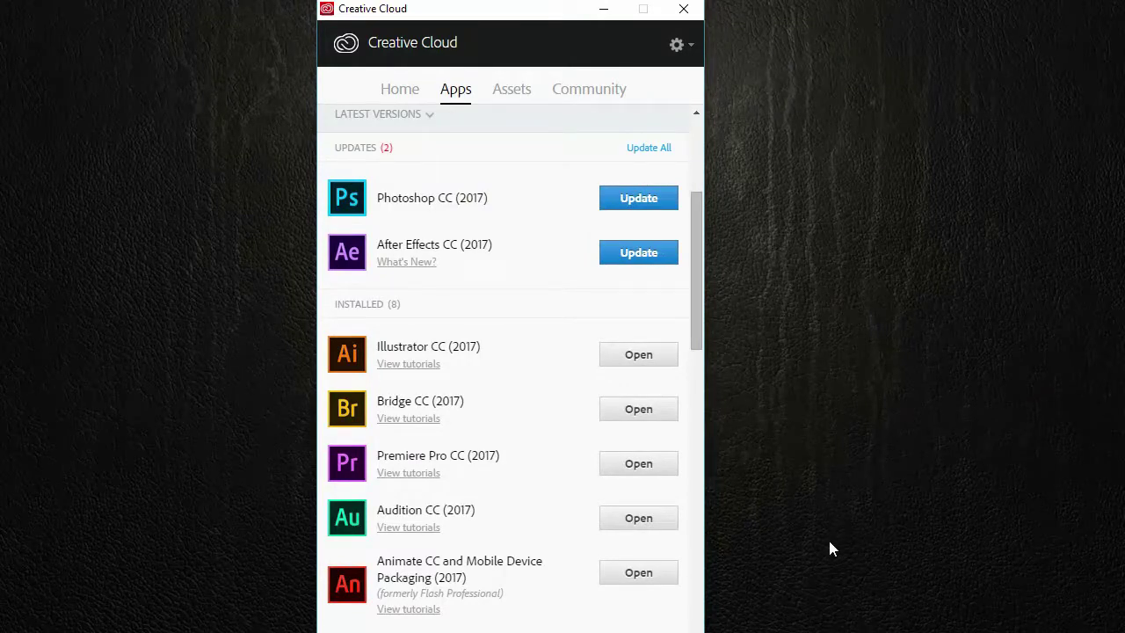
pyautogui.click(636, 463)
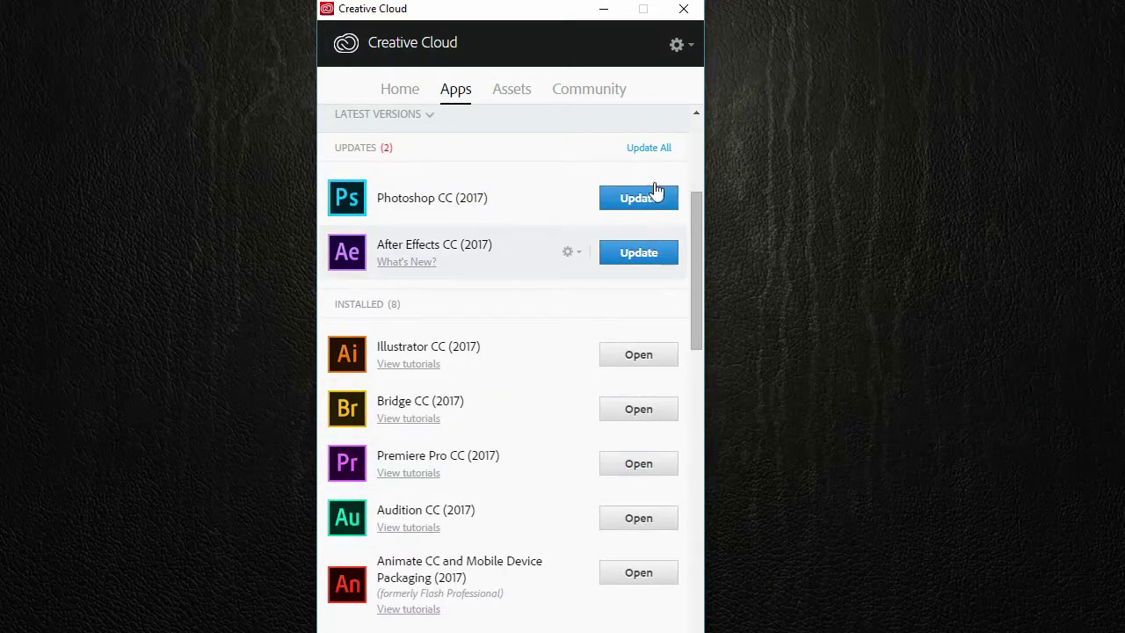
pyautogui.click(612, 13)
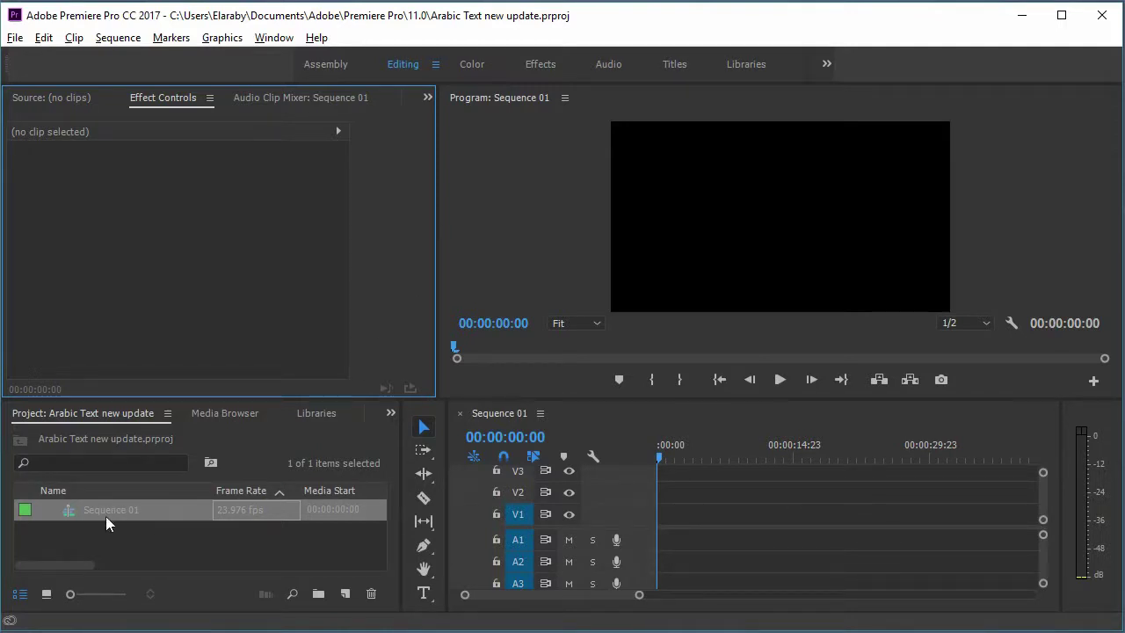
# In Graphics preferences, choose the South Asian and Middle Eastern text engine
pyautogui.click(43, 40)
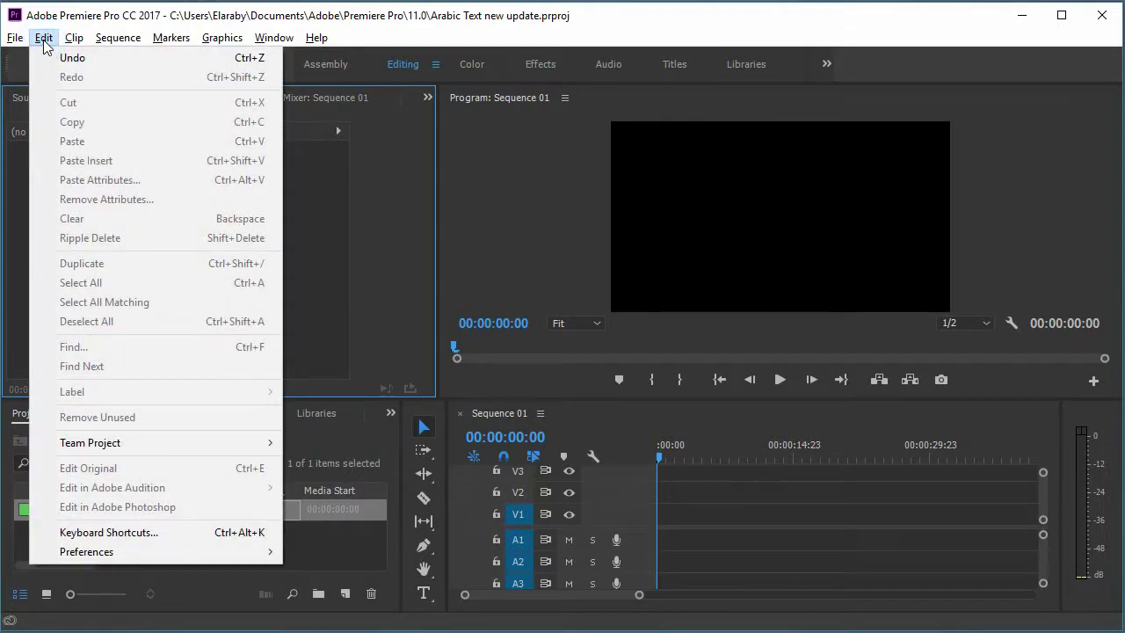
pyautogui.moveTo(196, 551)
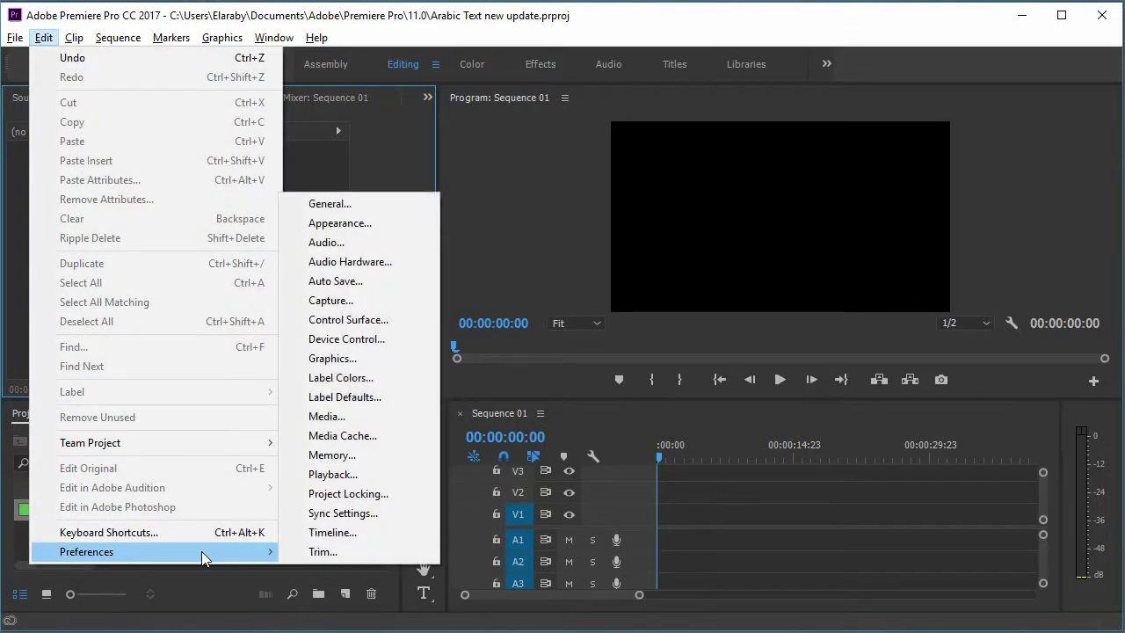
pyautogui.click(372, 360)
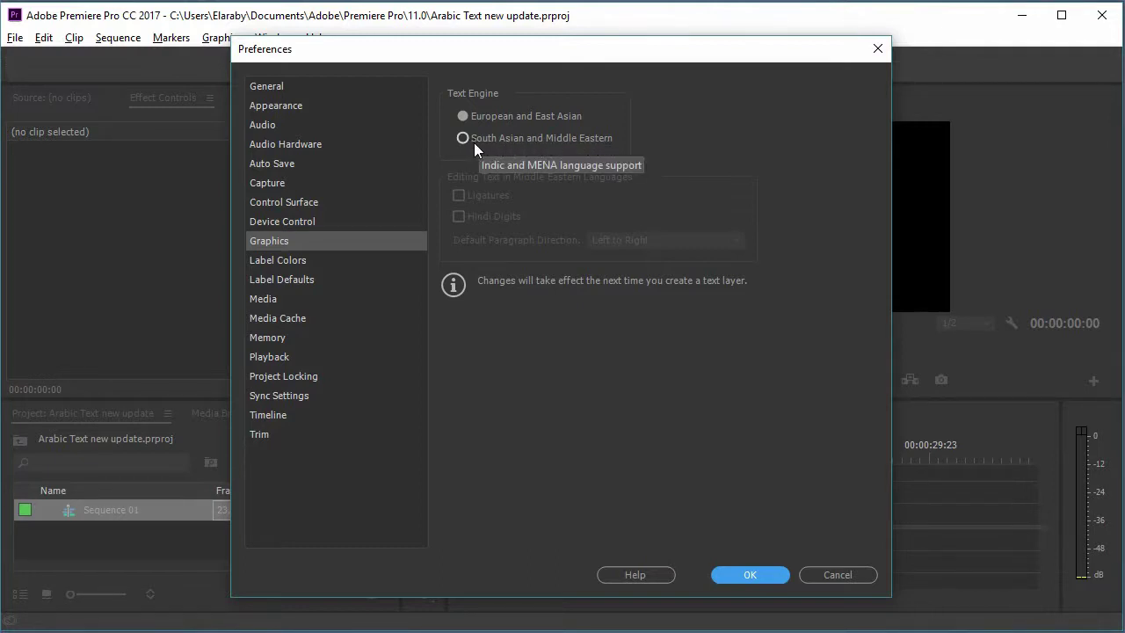
pyautogui.click(462, 139)
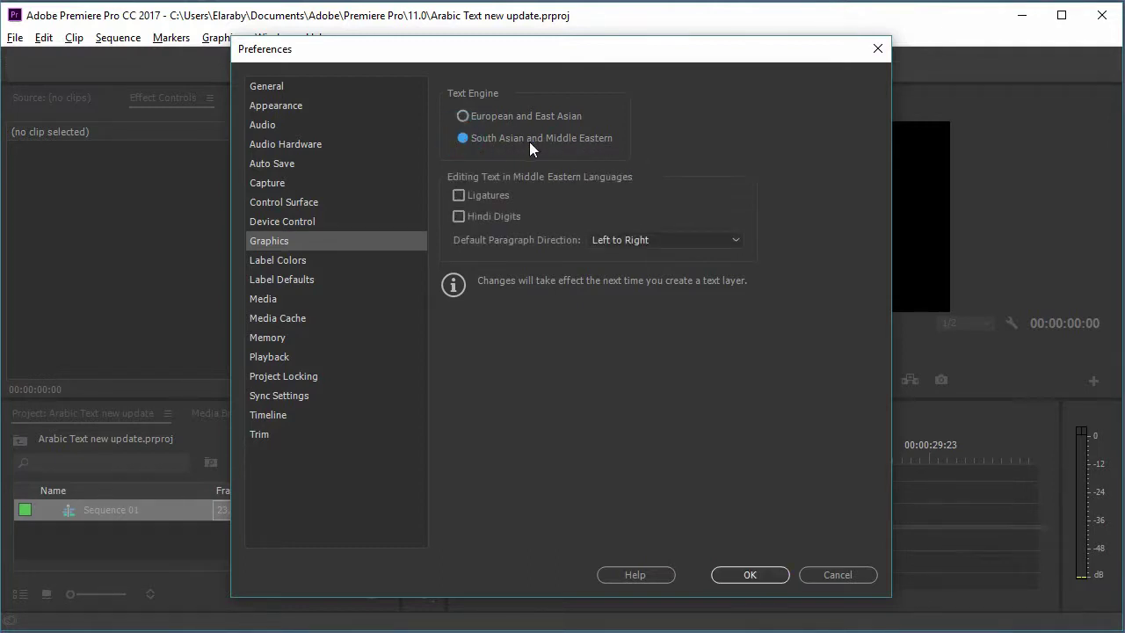
pyautogui.click(743, 576)
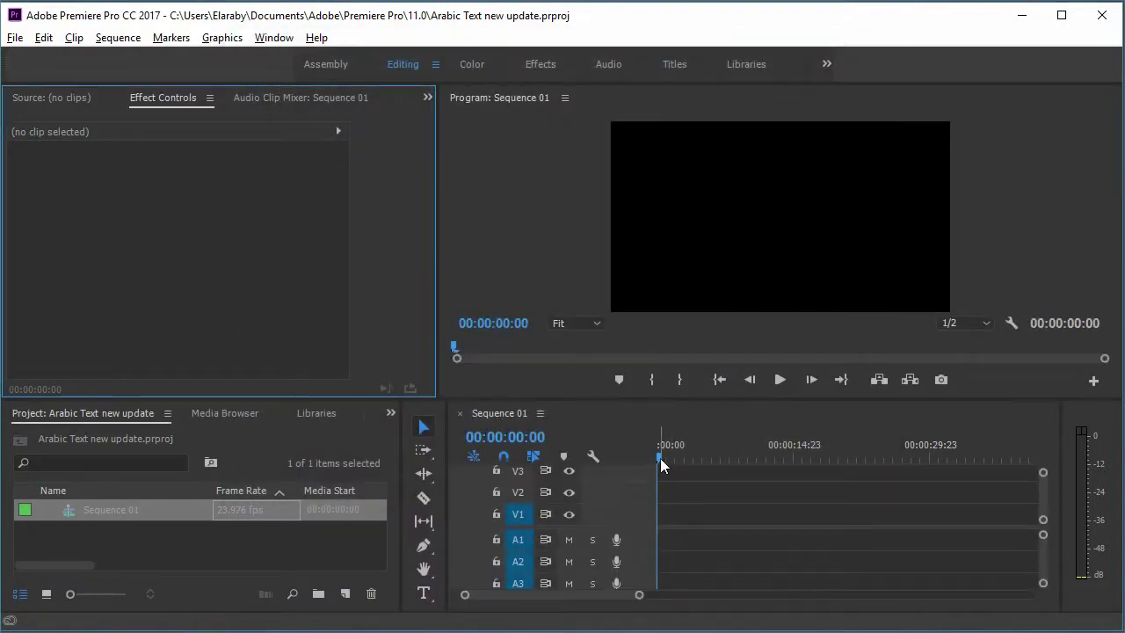
# At 00:00:01:04, add a Program monitor text box reading 'كلمة عربي' and select it
pyautogui.moveTo(660, 458); pyautogui.dragTo(670, 457)
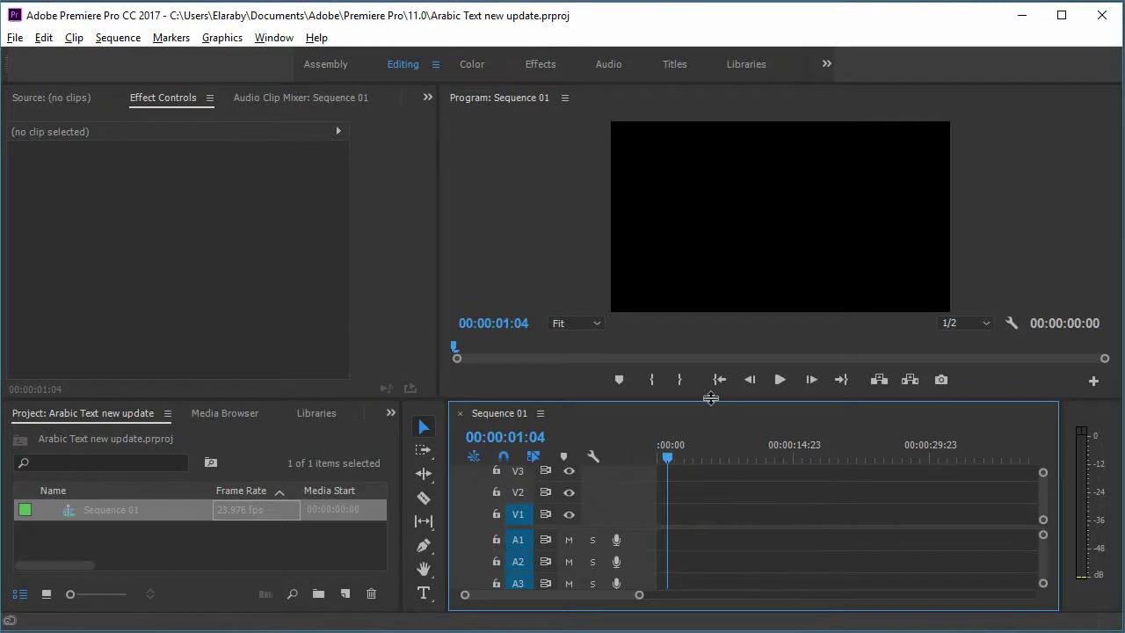
pyautogui.click(423, 595)
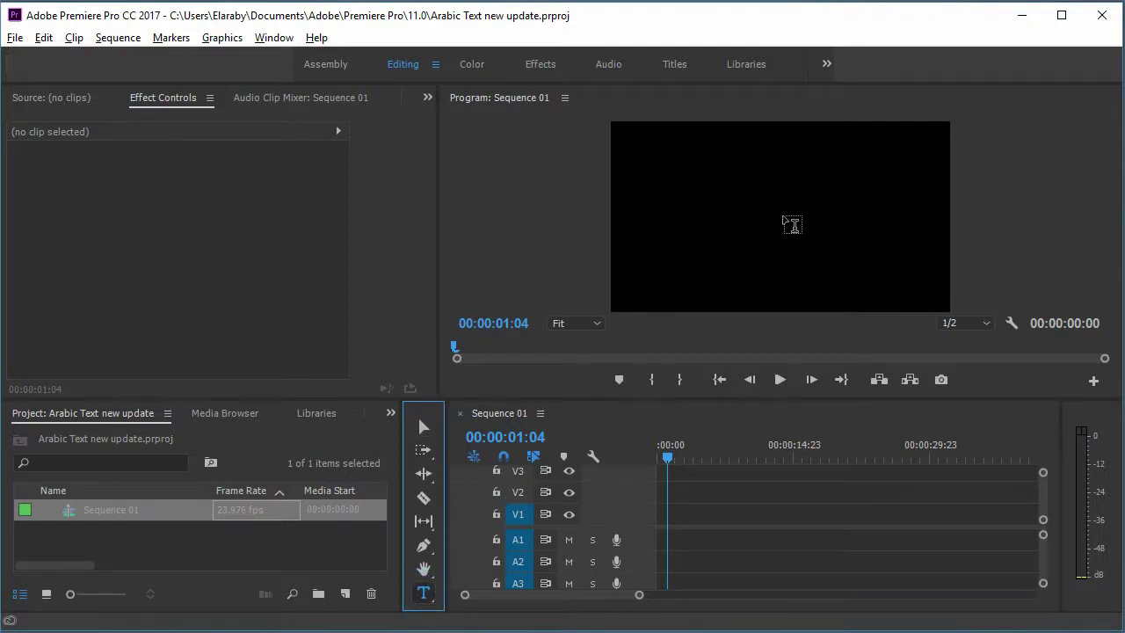
pyautogui.click(746, 213)
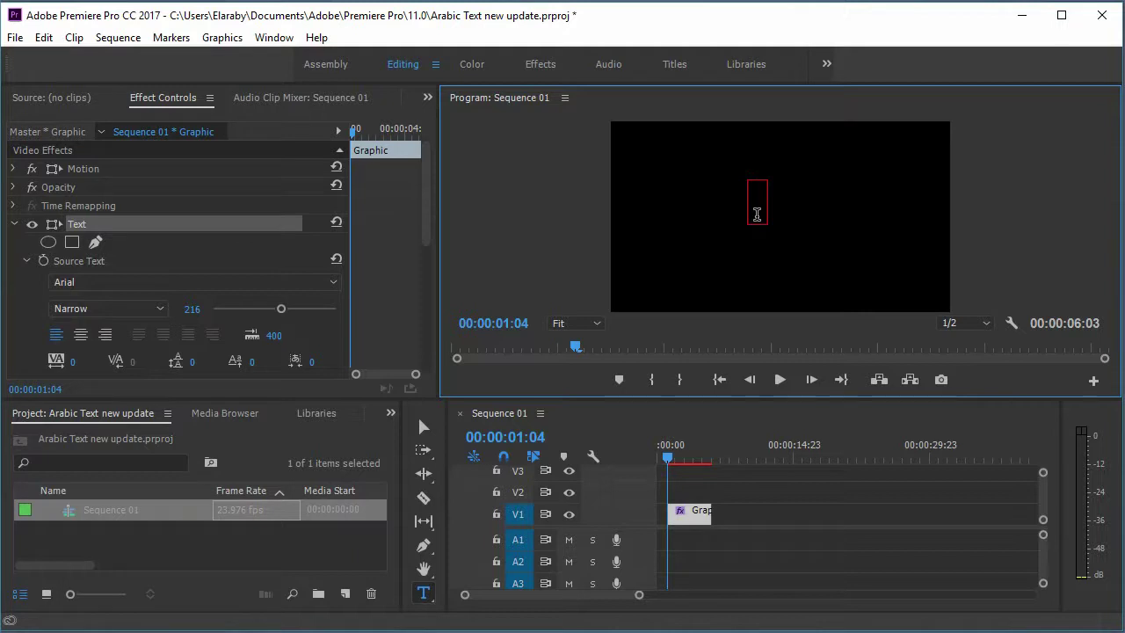
pyautogui.write('كلمة')
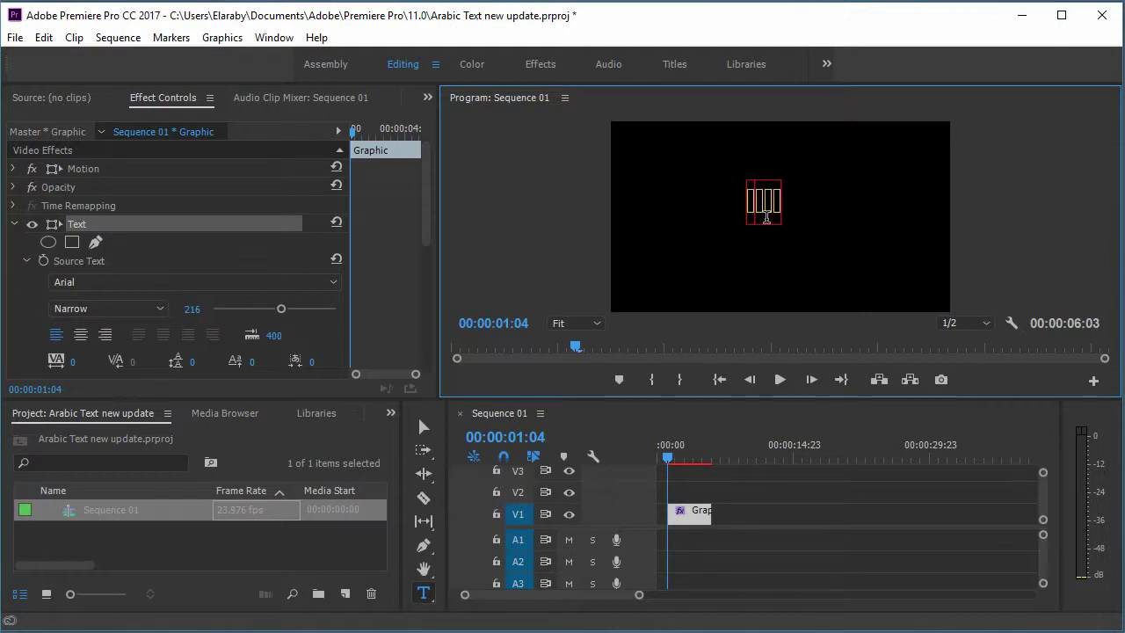
pyautogui.write(' عربي')
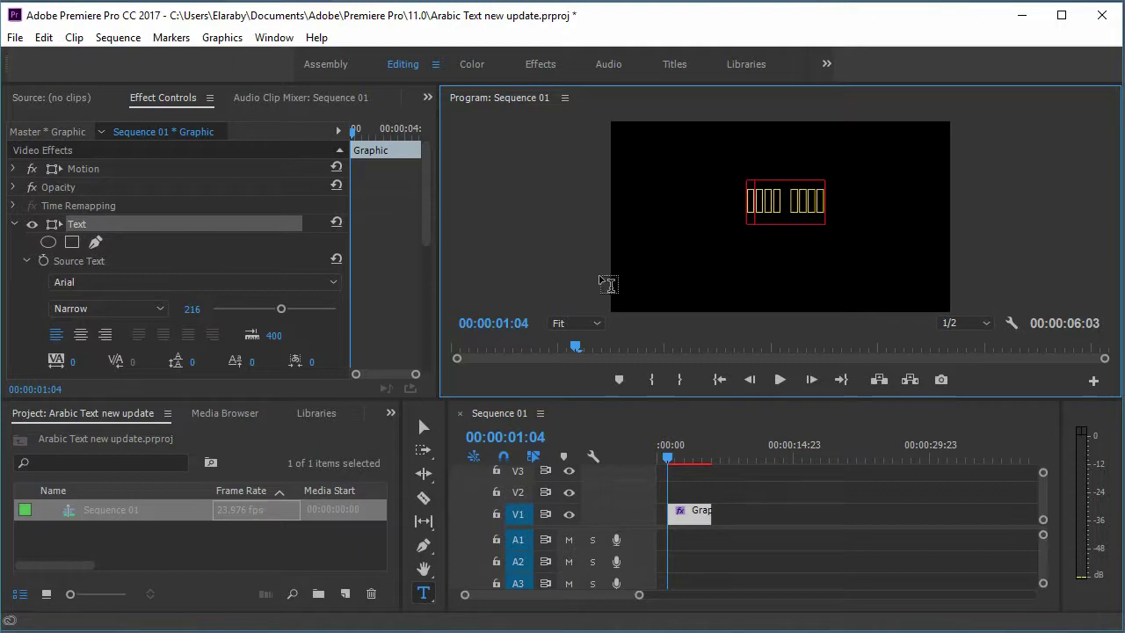
pyautogui.click(428, 428)
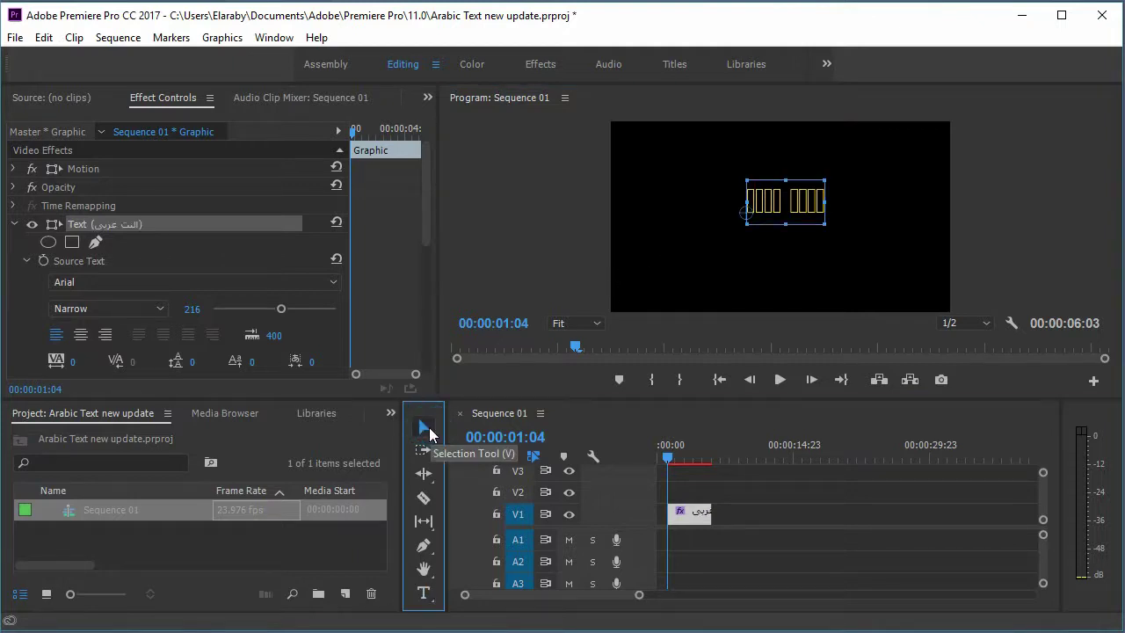
# Nudge the Arabic title slightly left in the Program monitor
pyautogui.moveTo(795, 211); pyautogui.dragTo(753, 200)
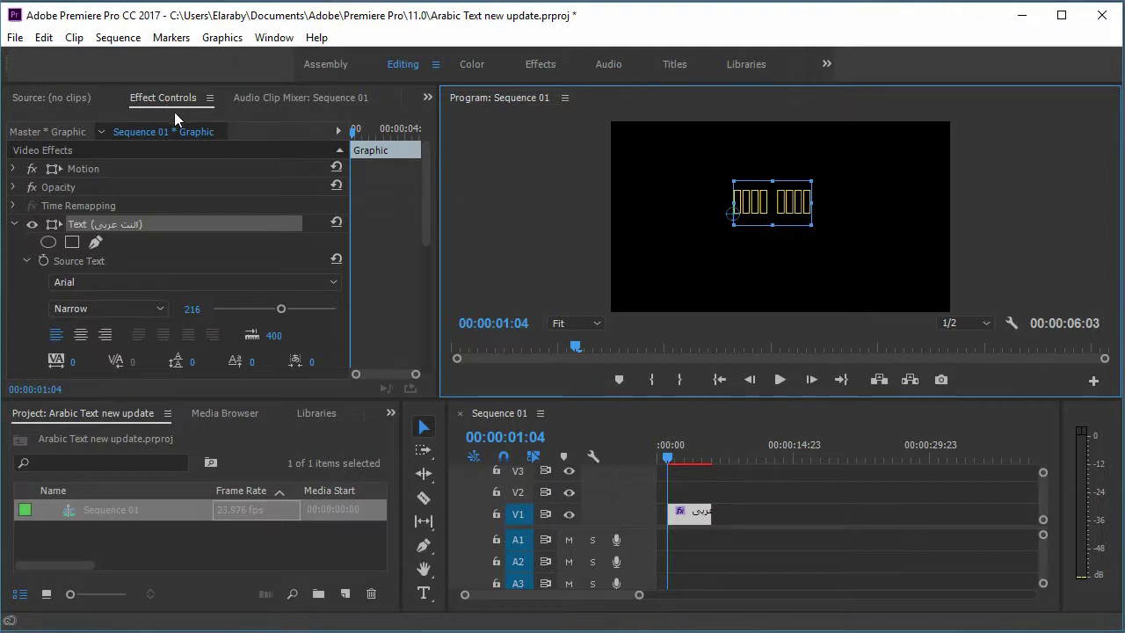
pyautogui.click(14, 224)
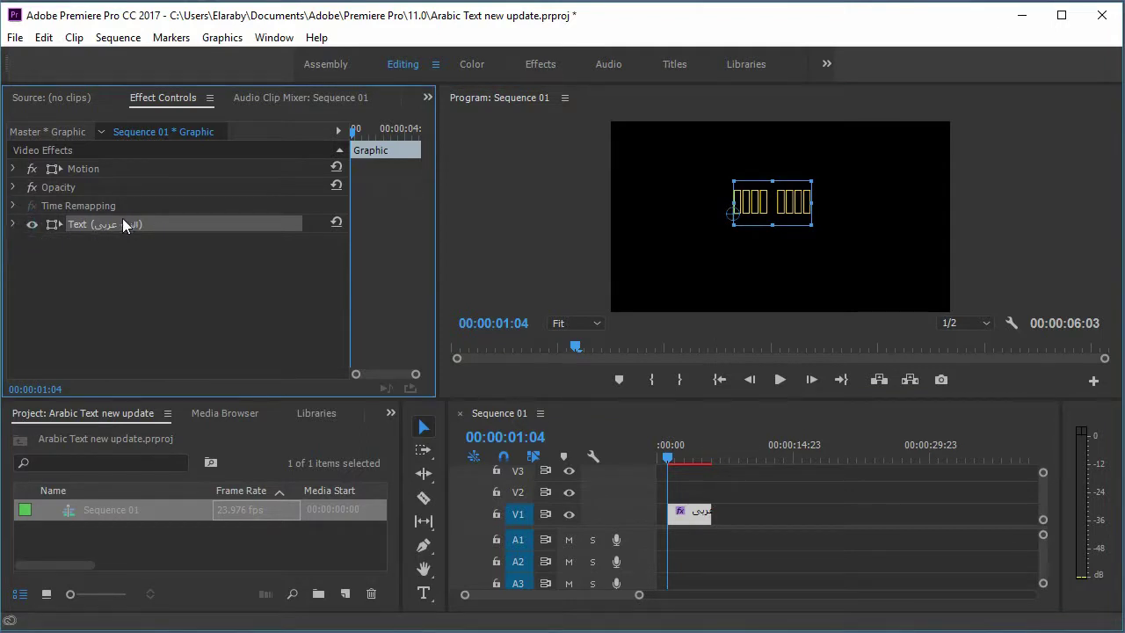
pyautogui.click(12, 224)
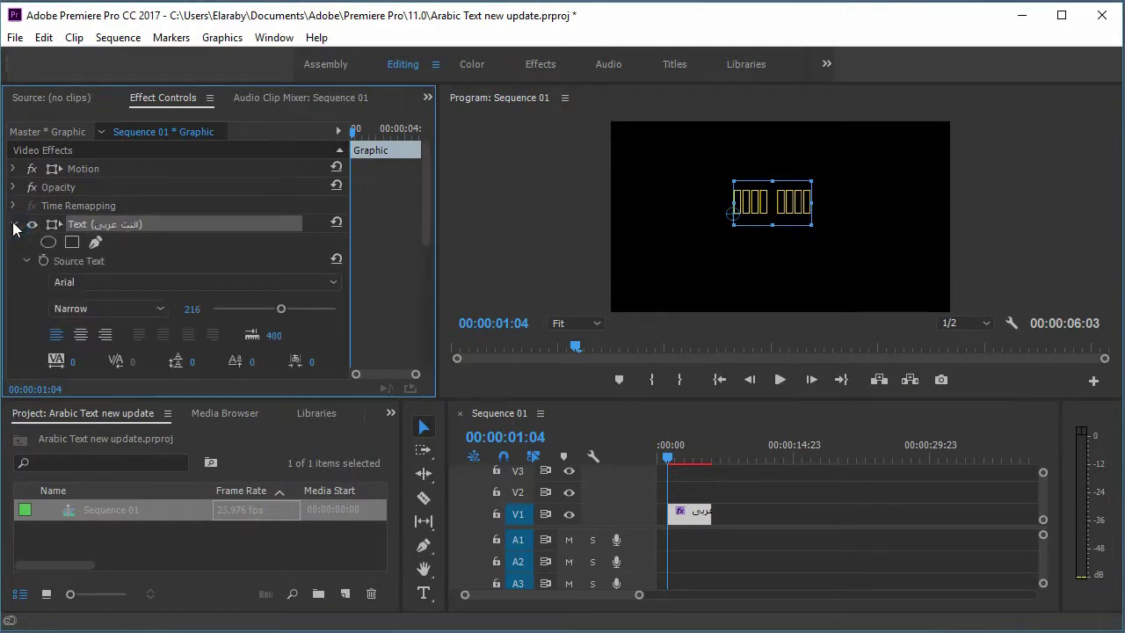
# Collapse Transform and expand Source Text to show the Arial Narrow 216 font settings
pyautogui.click(24, 261)
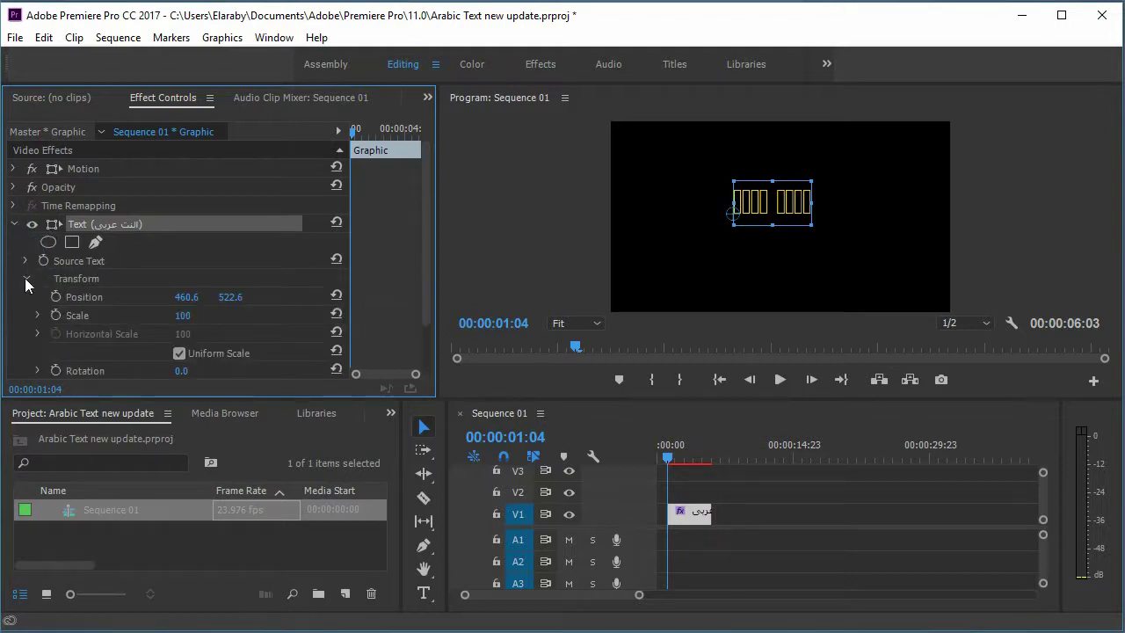
pyautogui.click(25, 278)
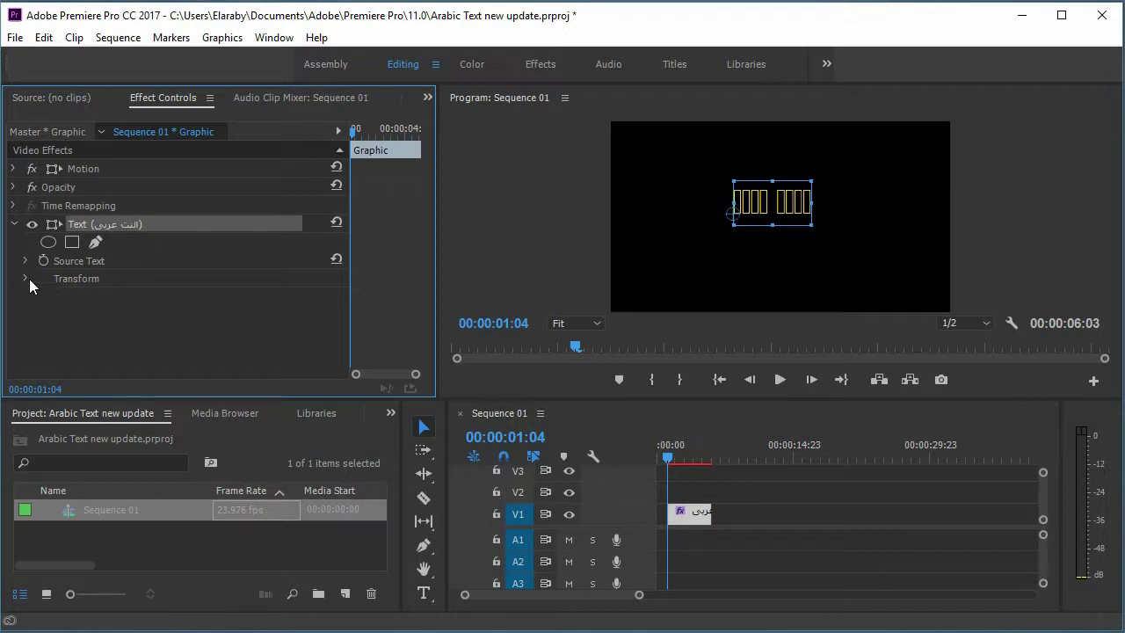
pyautogui.click(27, 279)
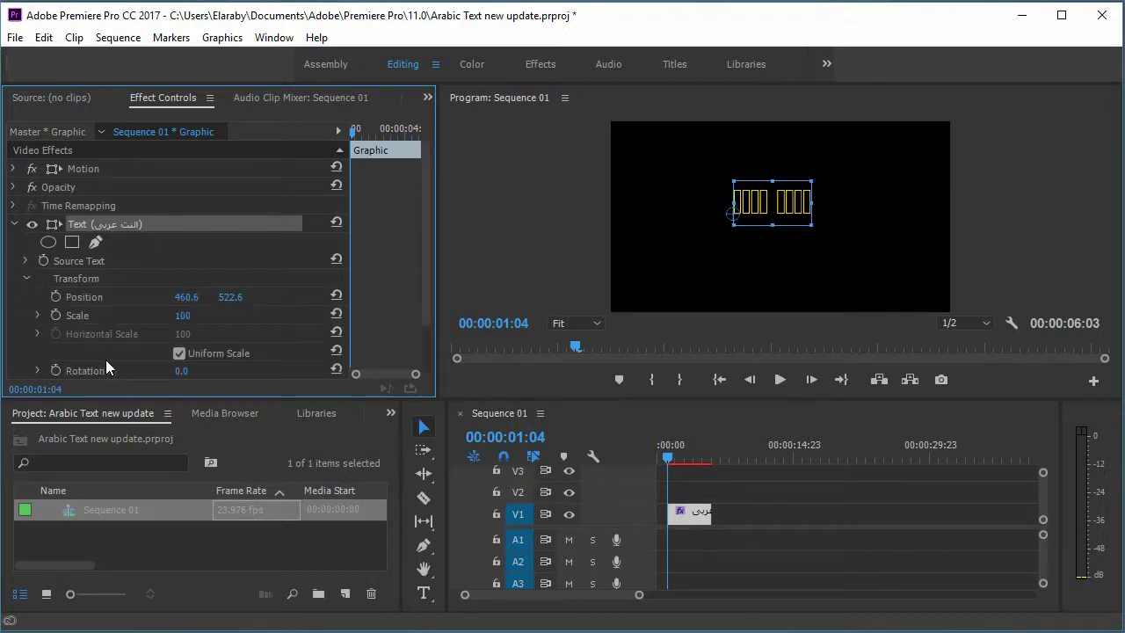
pyautogui.moveTo(426, 236)
pyautogui.mouseDown()
pyautogui.moveTo(425, 284)
pyautogui.moveTo(427, 223)
pyautogui.mouseUp()
pyautogui.click(27, 276)
pyautogui.click(26, 261)
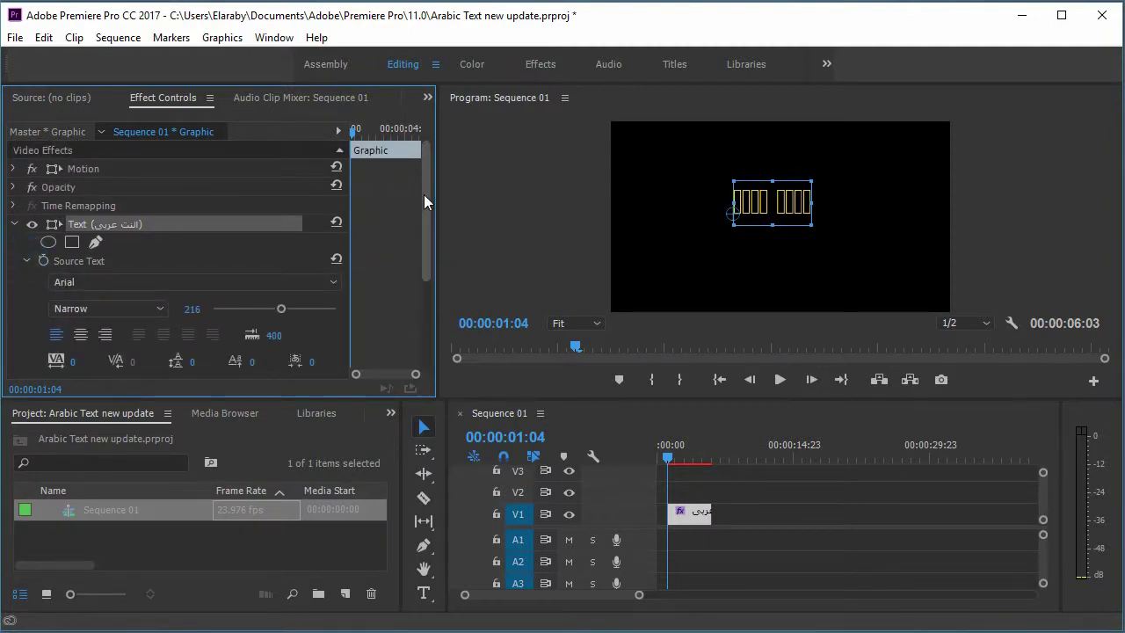
pyautogui.moveTo(425, 194); pyautogui.dragTo(425, 247)
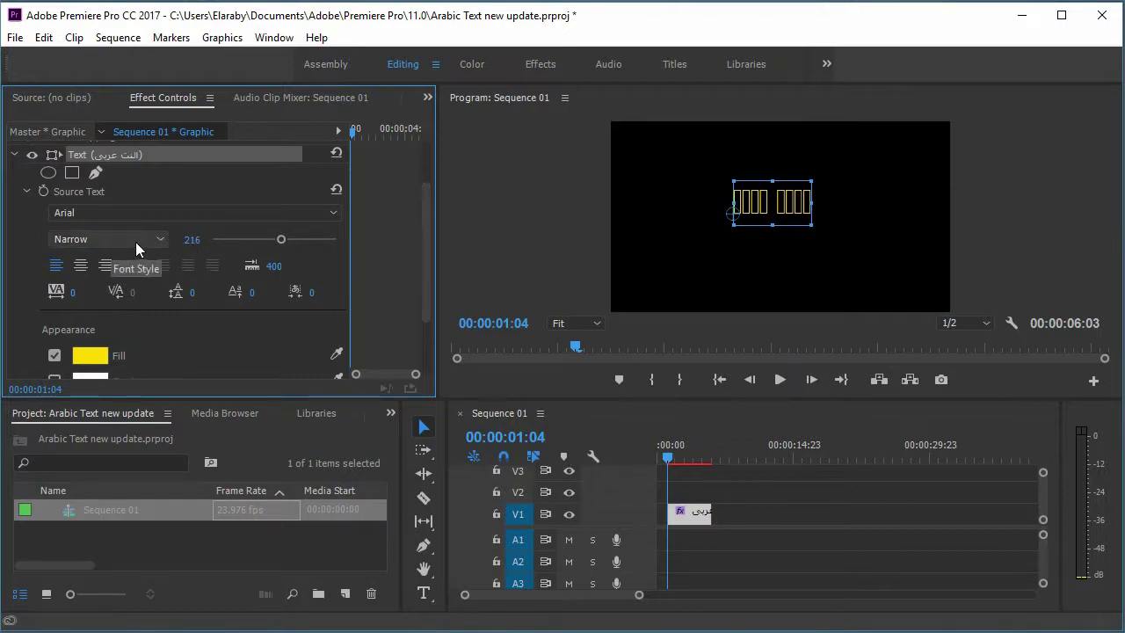
# Change the title font from Arial Narrow to Ara Aqeeq Bold so the letters join
pyautogui.click(165, 239)
pyautogui.click(222, 224)
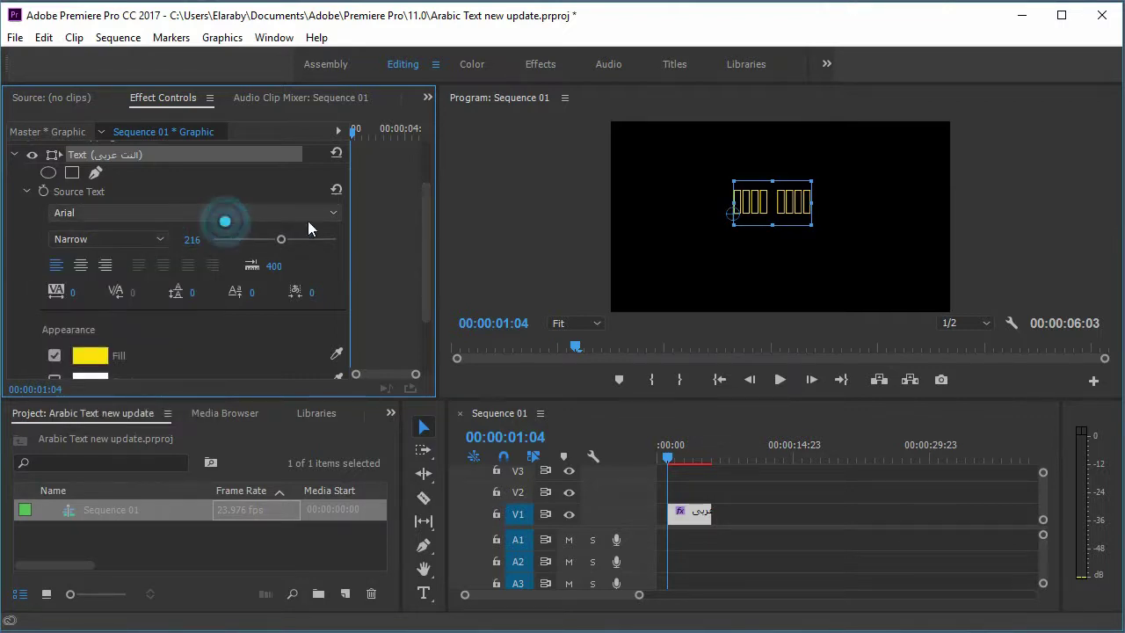
pyautogui.click(329, 213)
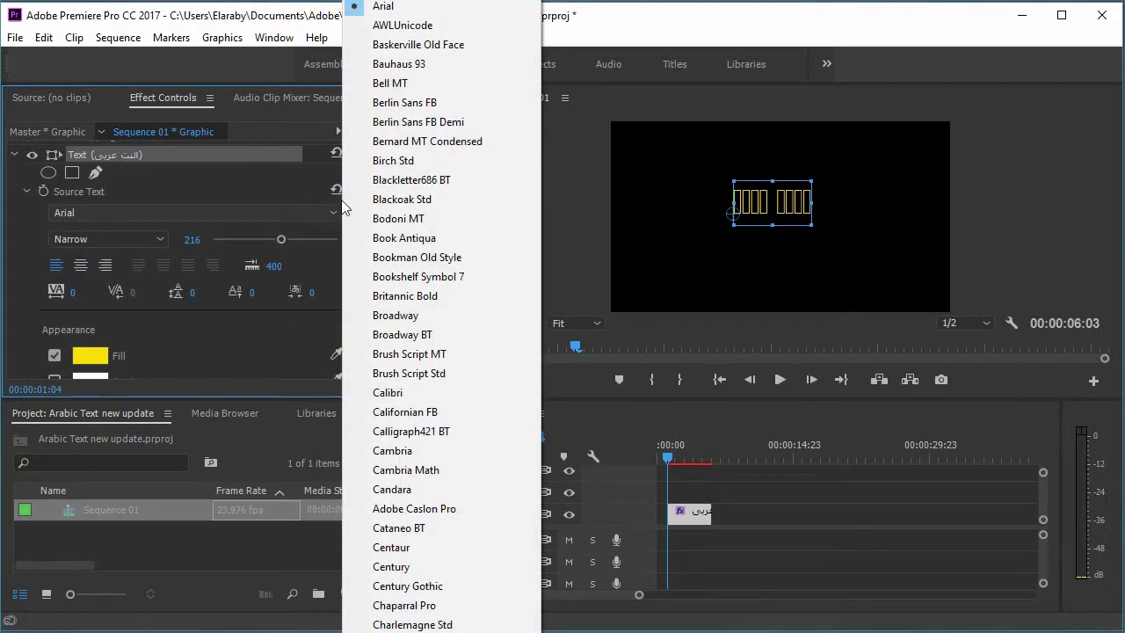
pyautogui.click(426, 392)
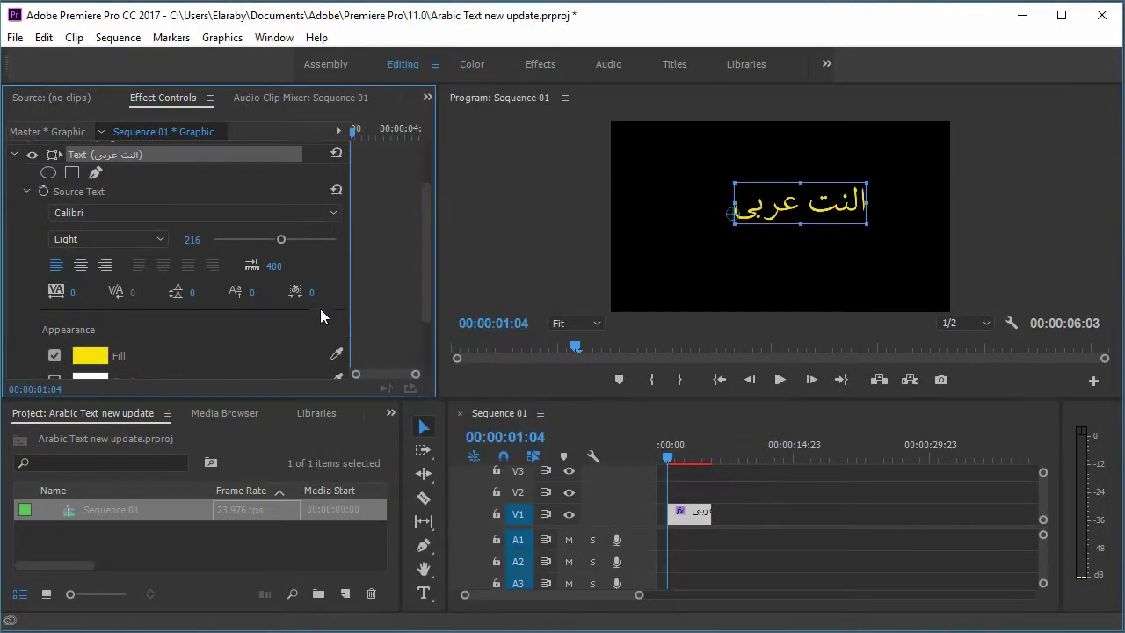
pyautogui.click(336, 211)
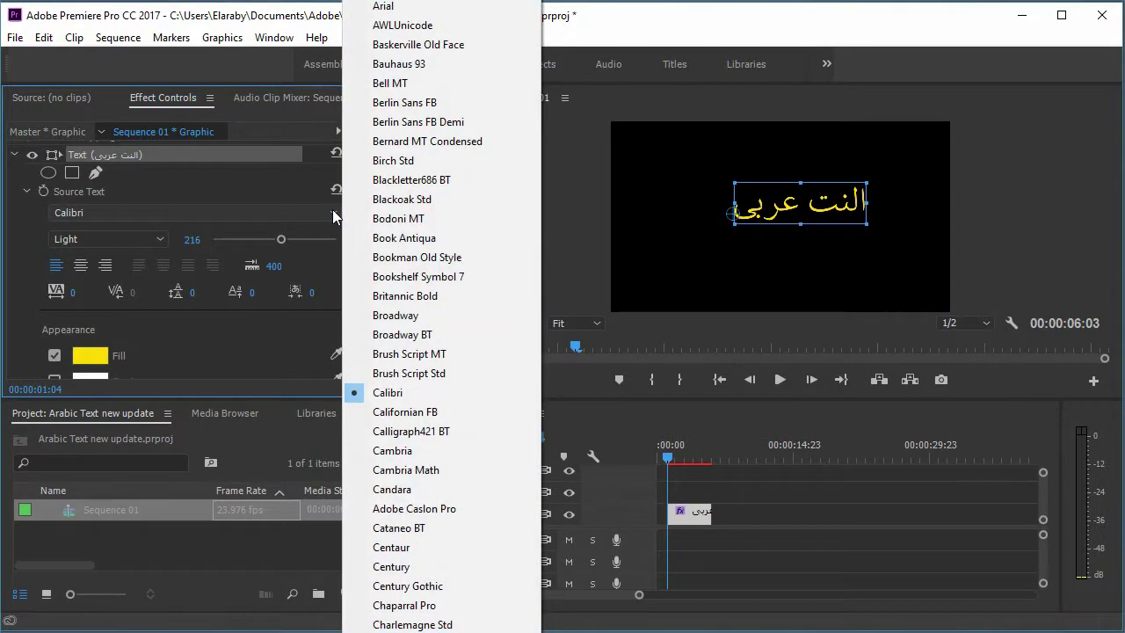
pyautogui.click(331, 211)
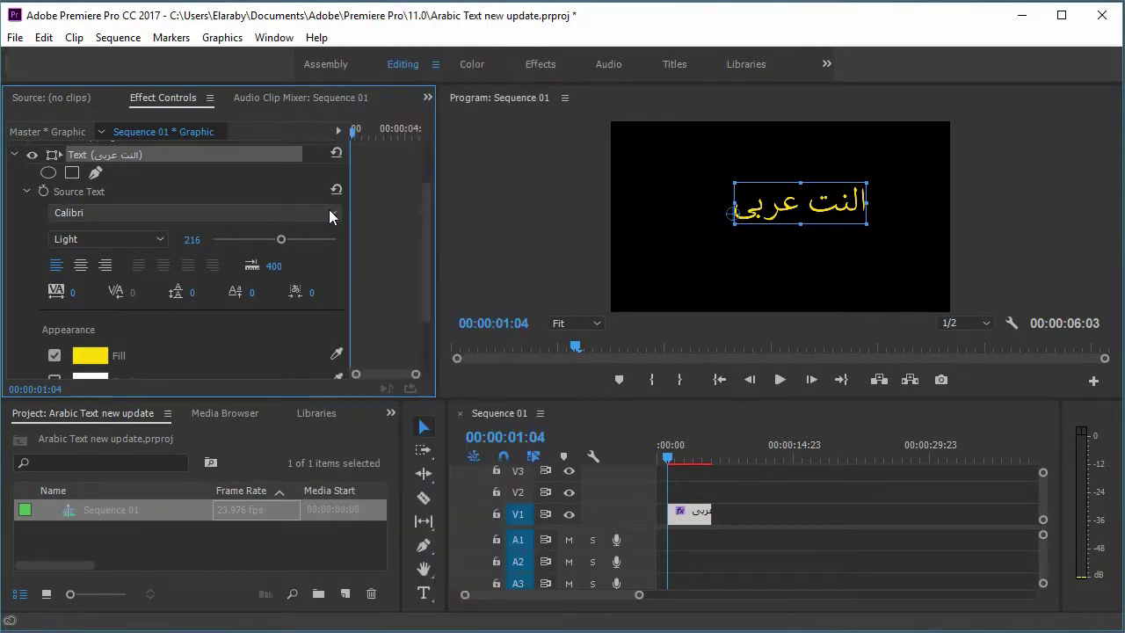
pyautogui.click(328, 213)
pyautogui.press('Down')
pyautogui.press('Down')
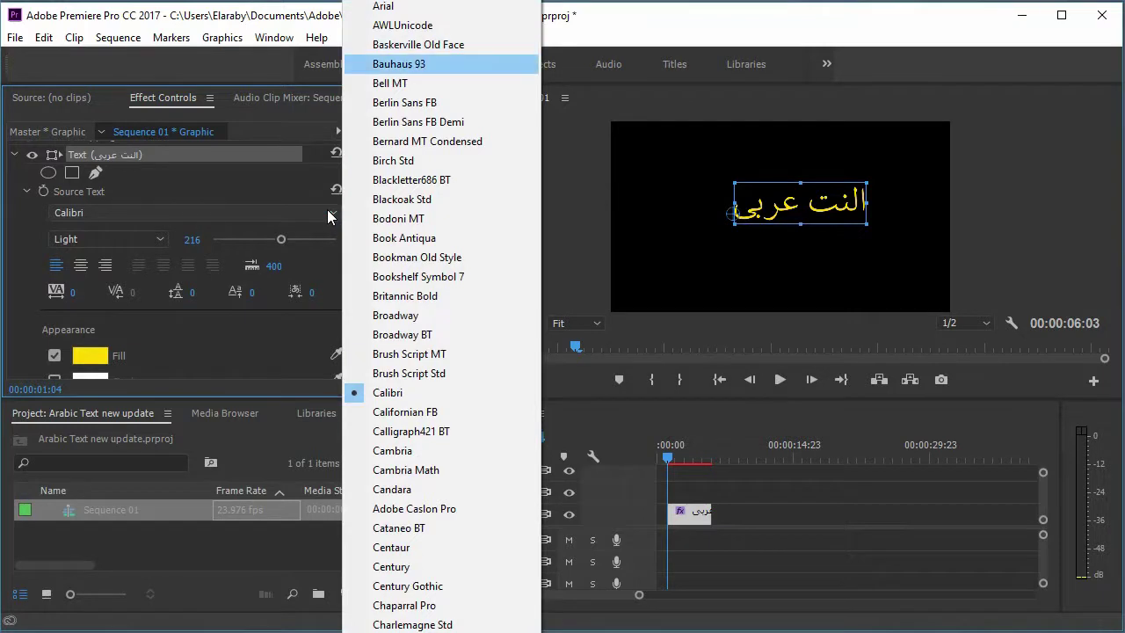
pyautogui.press('Down')
pyautogui.press('a')
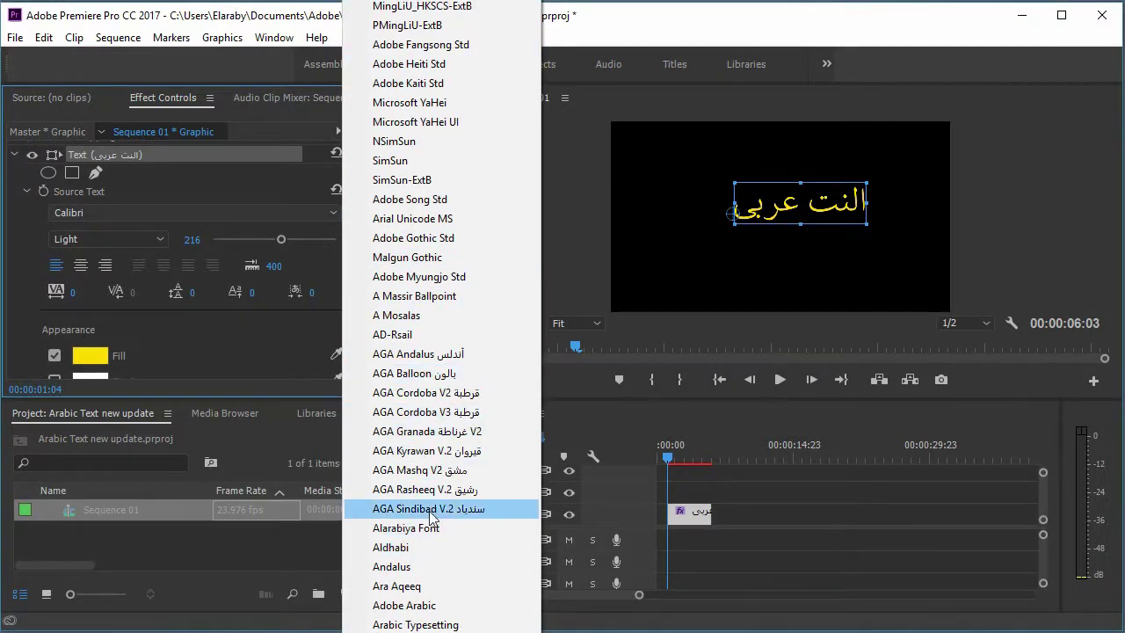
pyautogui.click(405, 587)
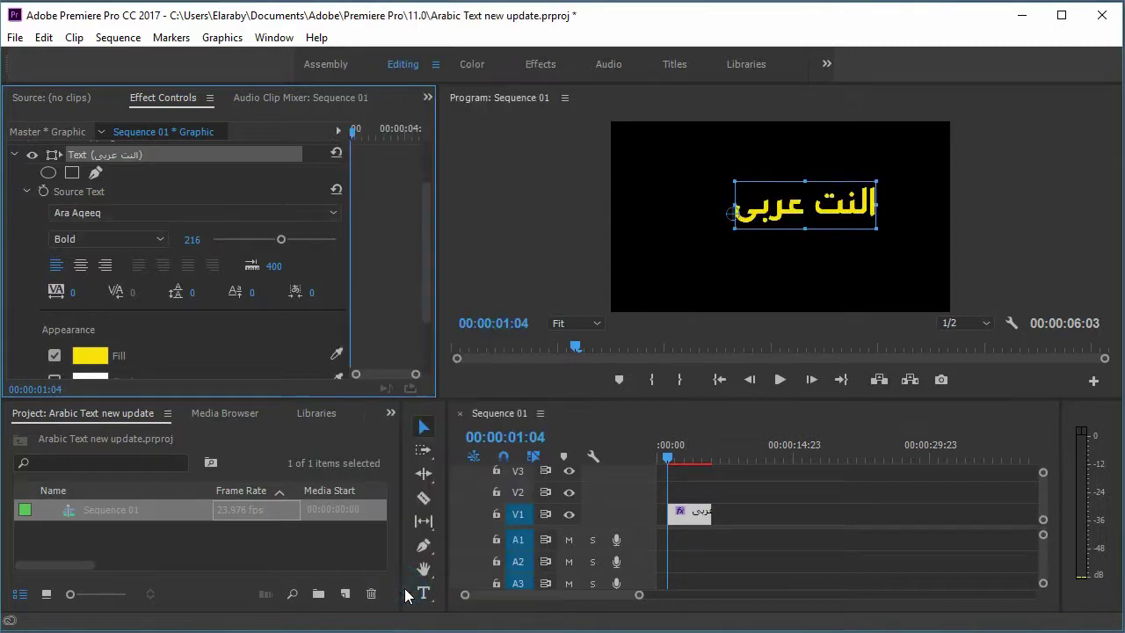
# Reduce the font size from 216 to 179 and move the title up
pyautogui.moveTo(826, 223); pyautogui.dragTo(806, 199)
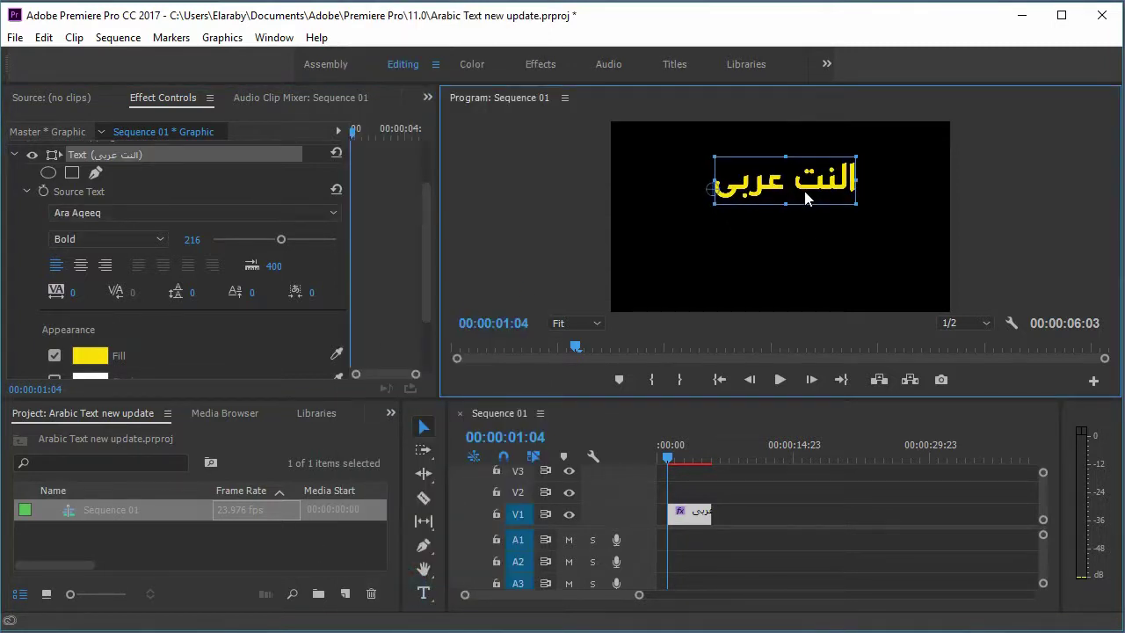
pyautogui.moveTo(281, 239); pyautogui.dragTo(270, 240)
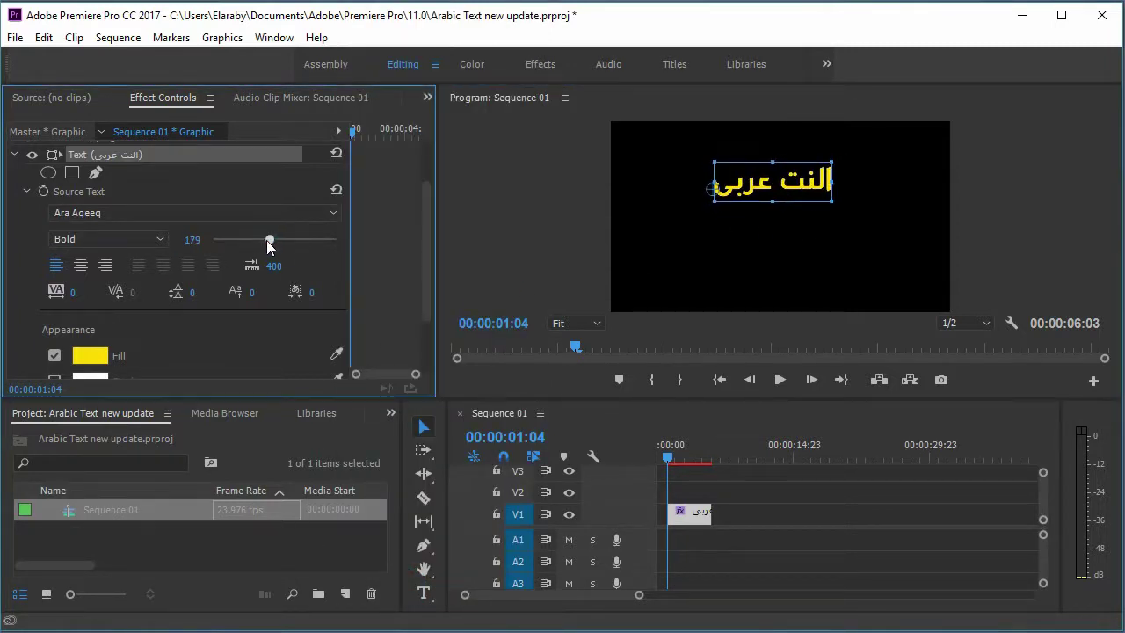
pyautogui.moveTo(753, 197); pyautogui.dragTo(753, 181)
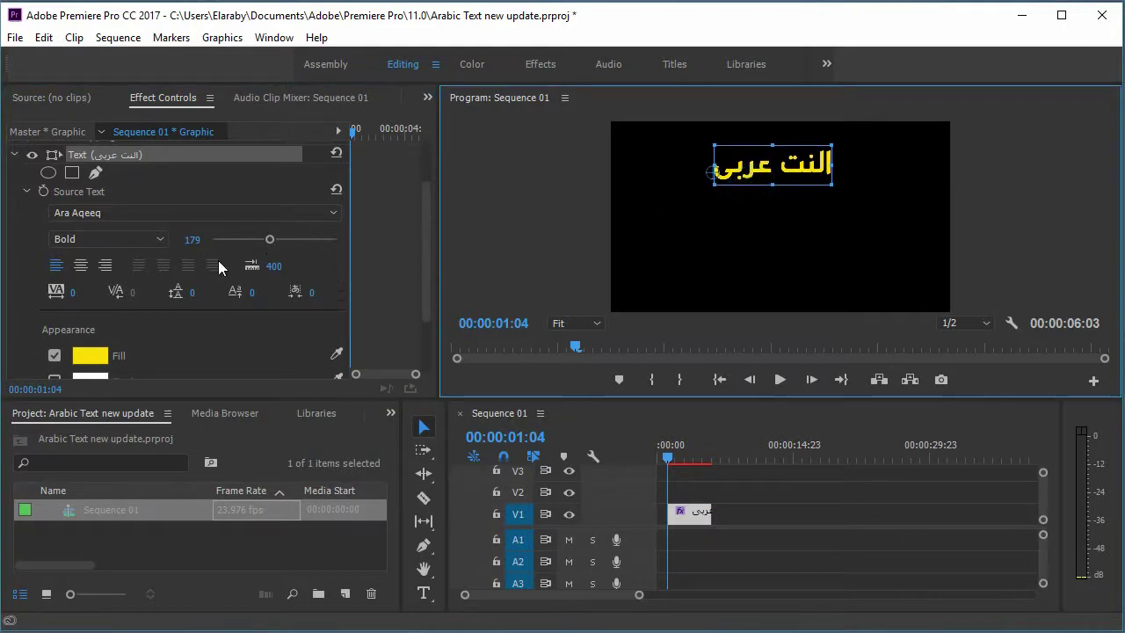
# Change the title's fill from yellow to cyan, then deselect it to preview
pyautogui.click(91, 356)
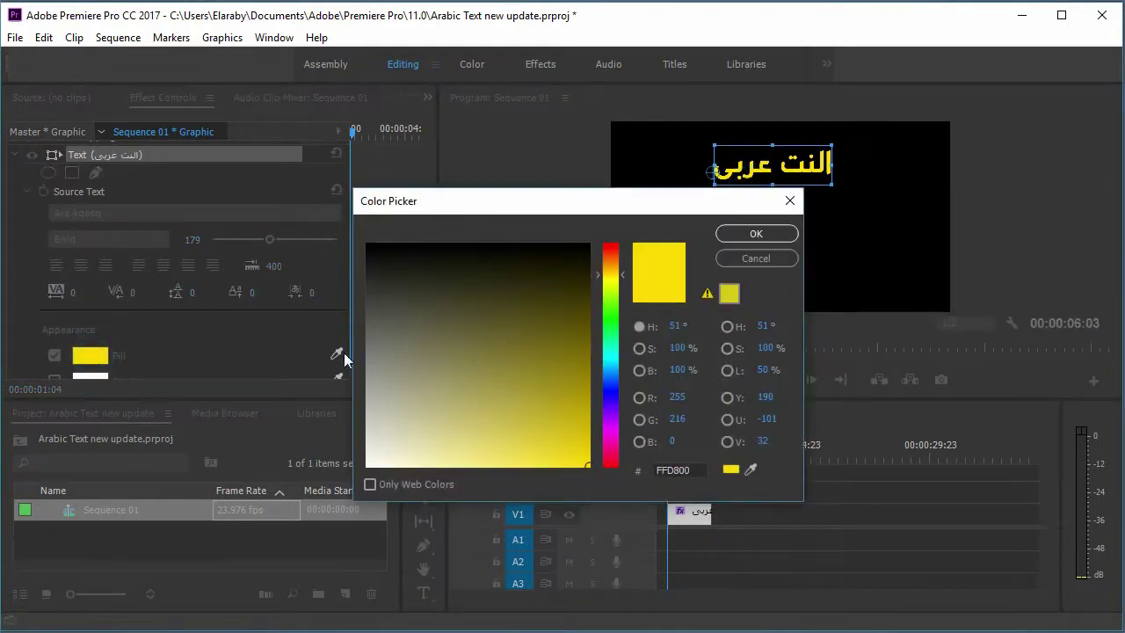
pyautogui.moveTo(612, 209); pyautogui.dragTo(354, 138)
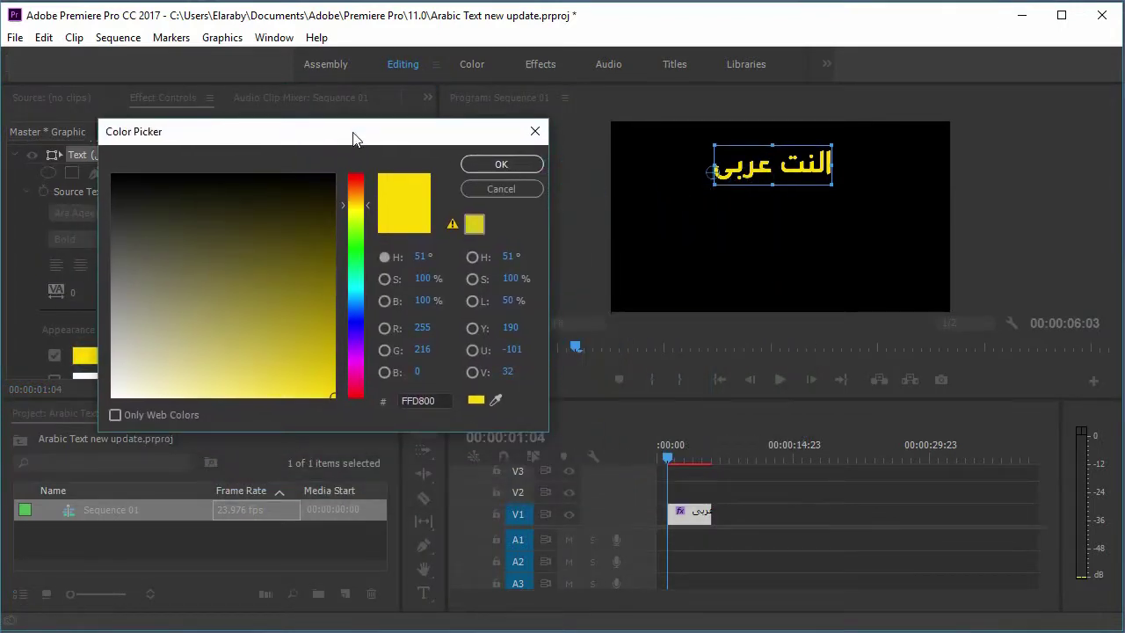
pyautogui.click(358, 294)
pyautogui.click(503, 165)
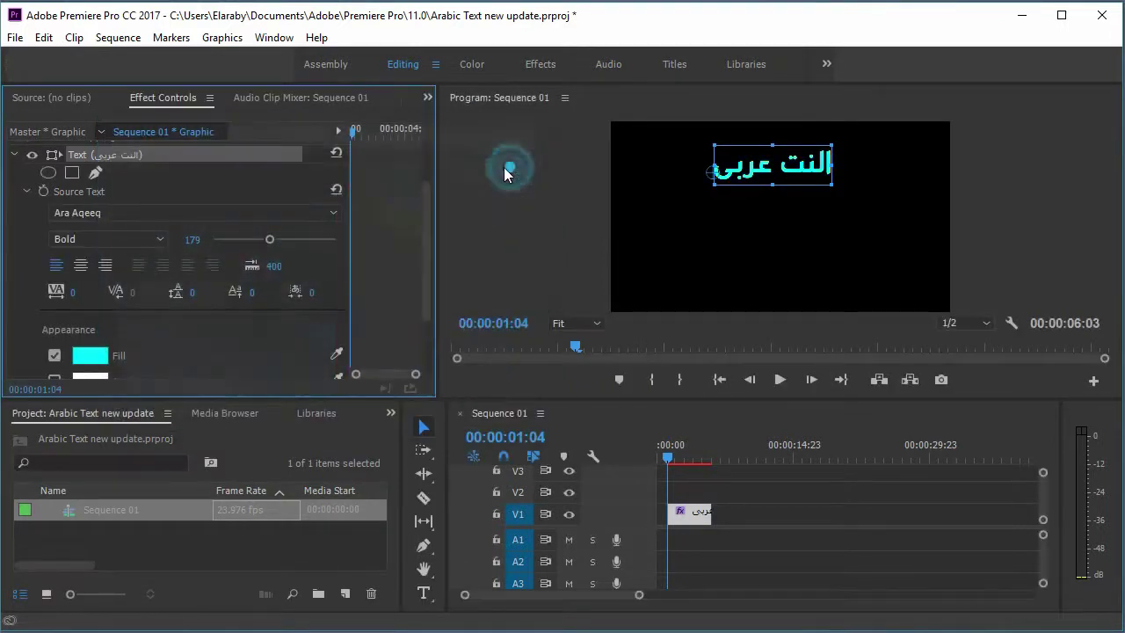
pyautogui.click(591, 190)
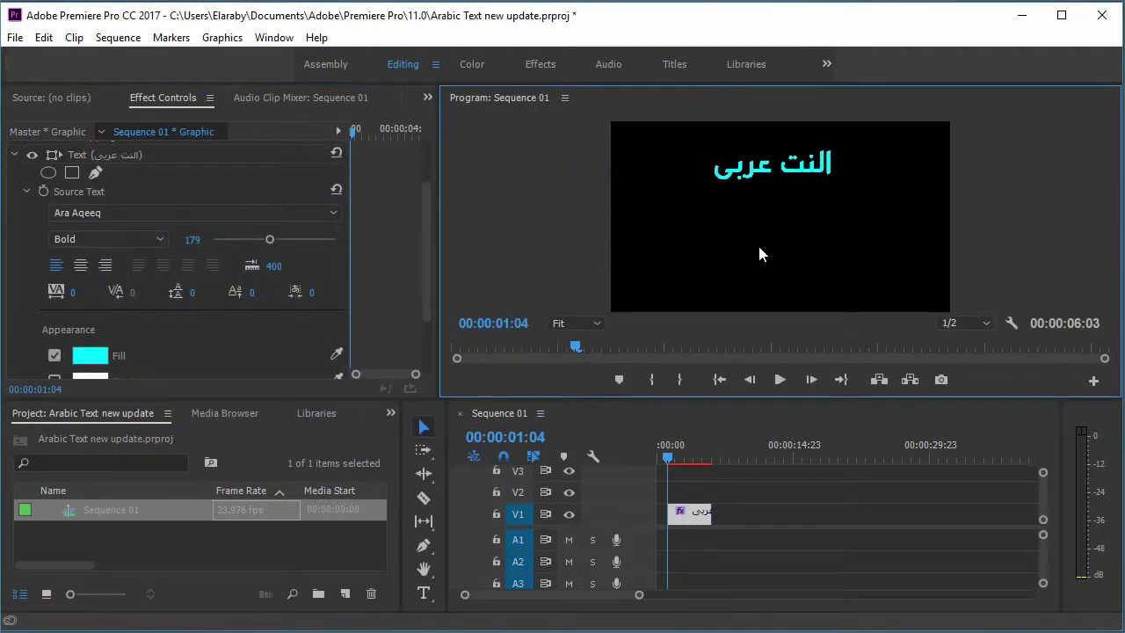